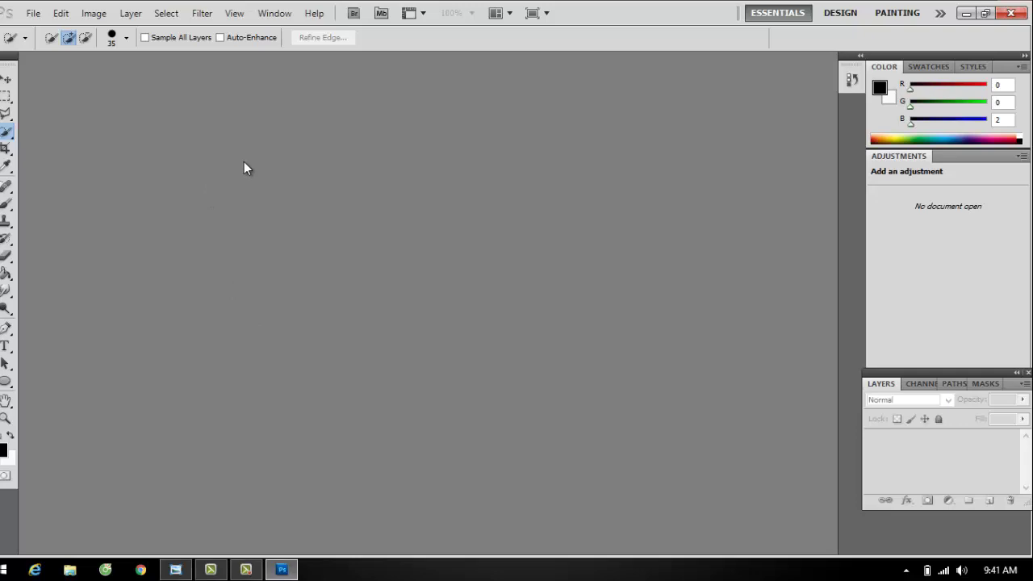
# Step: View the finished broken-glass portrait in Windows Photo Viewer, switch back to Photoshop and clear the recorder window away
pyautogui.click(175, 570)
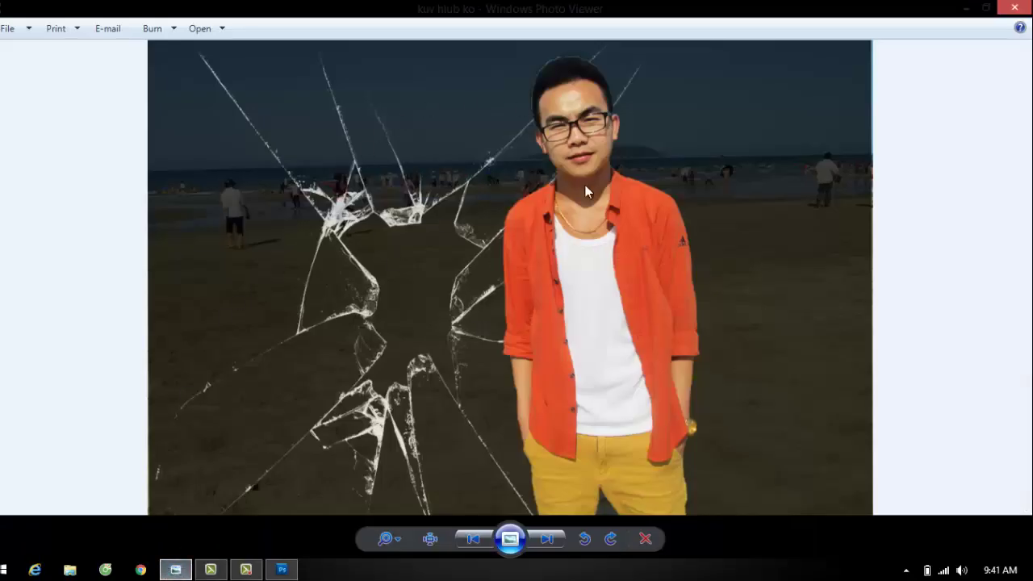
pyautogui.click(211, 570)
pyautogui.click(248, 570)
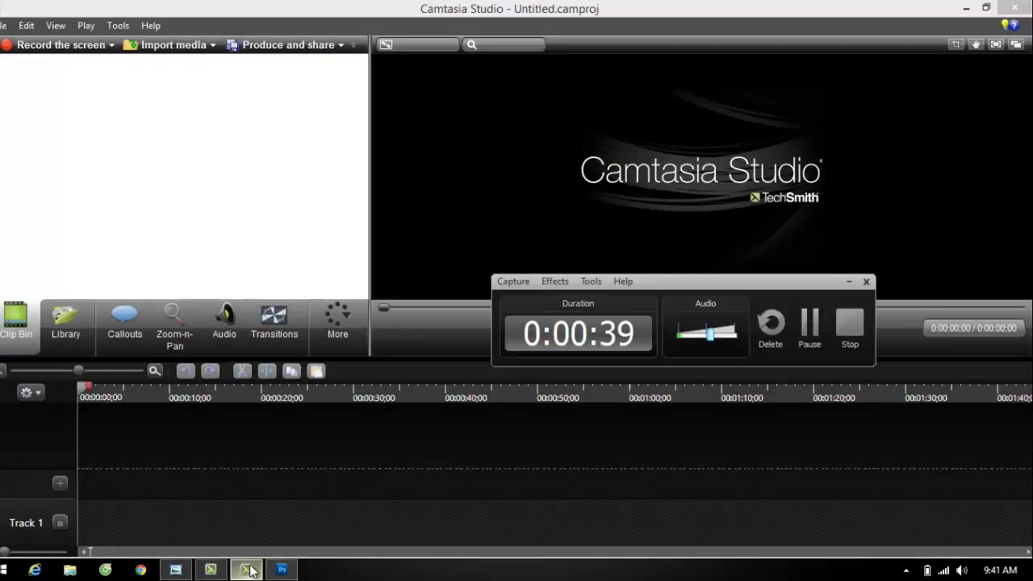
pyautogui.click(282, 570)
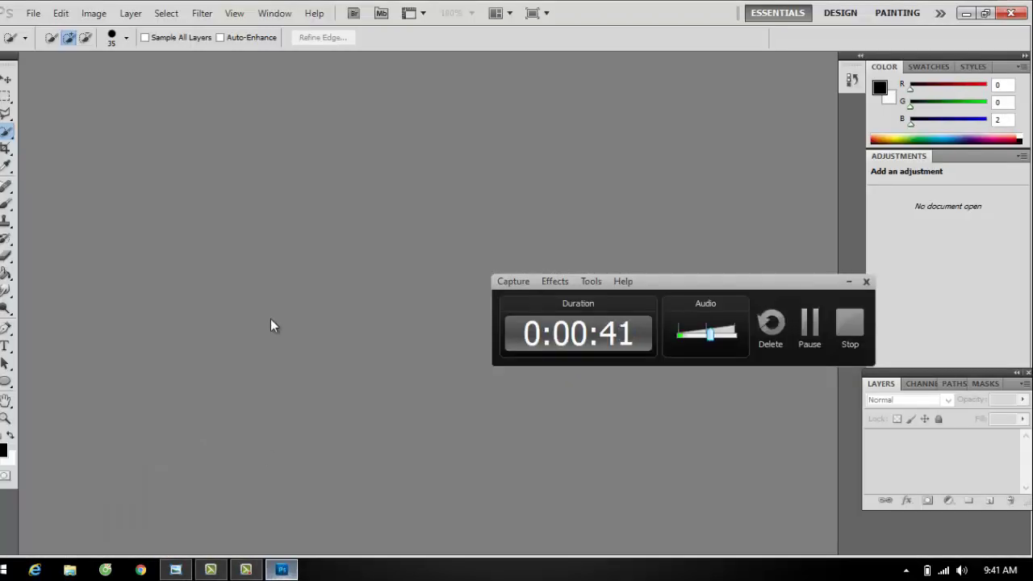
pyautogui.click(849, 283)
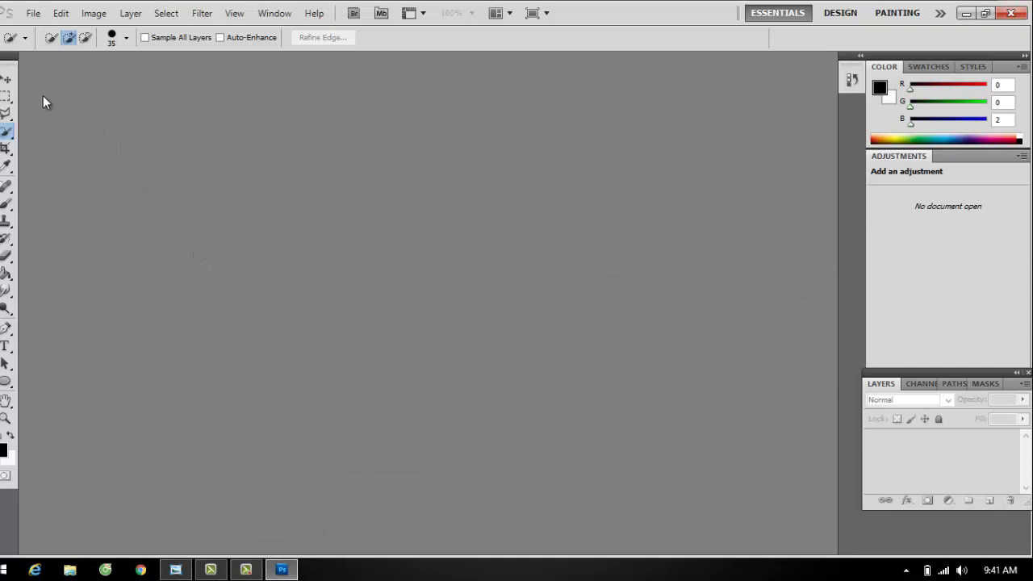
# Step: Open the beautiful-nature-hd-wallpapers_042322721_304 and jhdasfheu images together from New folder
pyautogui.doubleClick(64, 92)
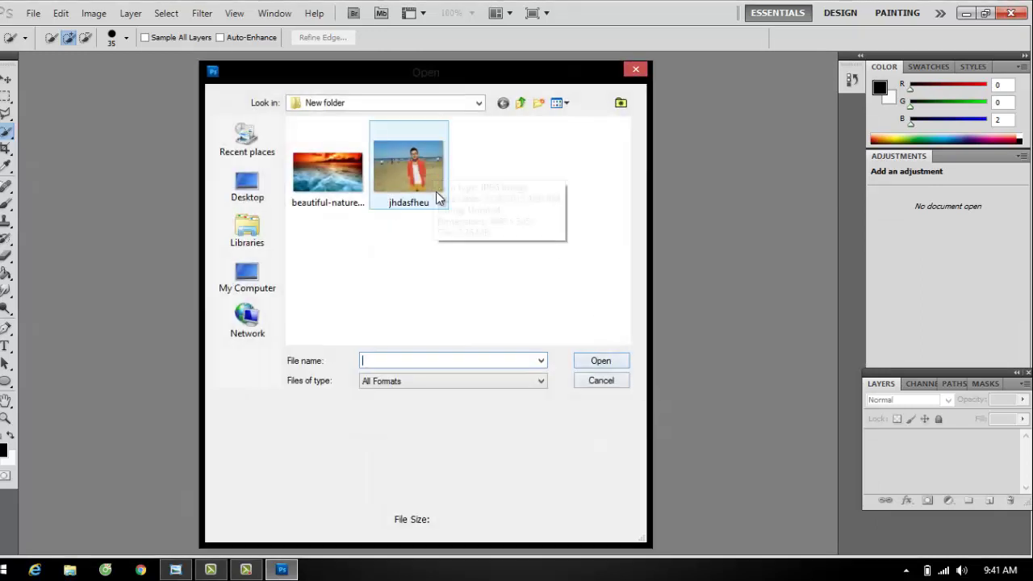
pyautogui.moveTo(474, 76); pyautogui.dragTo(461, 72)
pyautogui.click(395, 167)
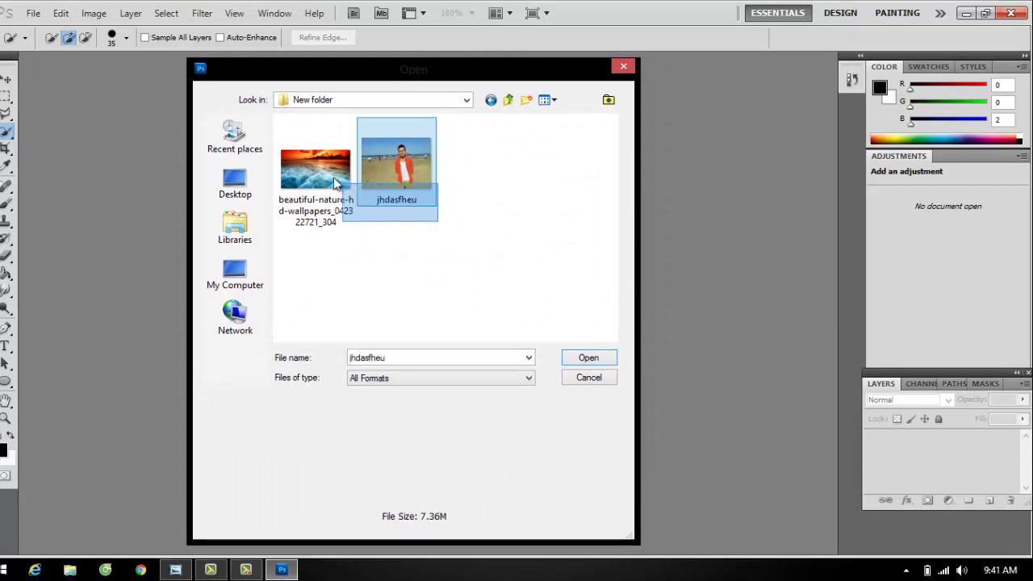
pyautogui.keyDown('ctrl'); pyautogui.click(315, 160); pyautogui.keyUp('ctrl')
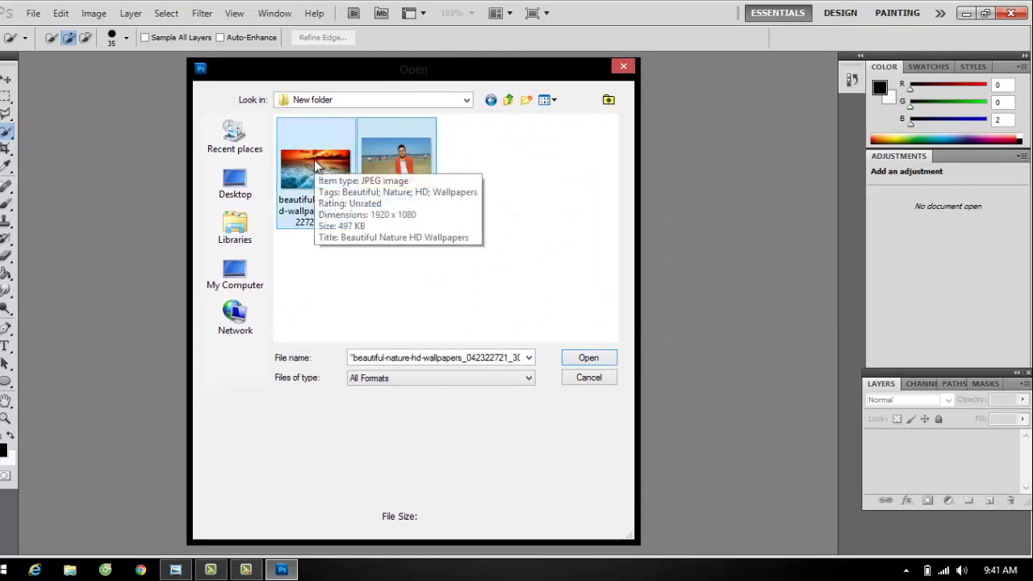
pyautogui.click(574, 357)
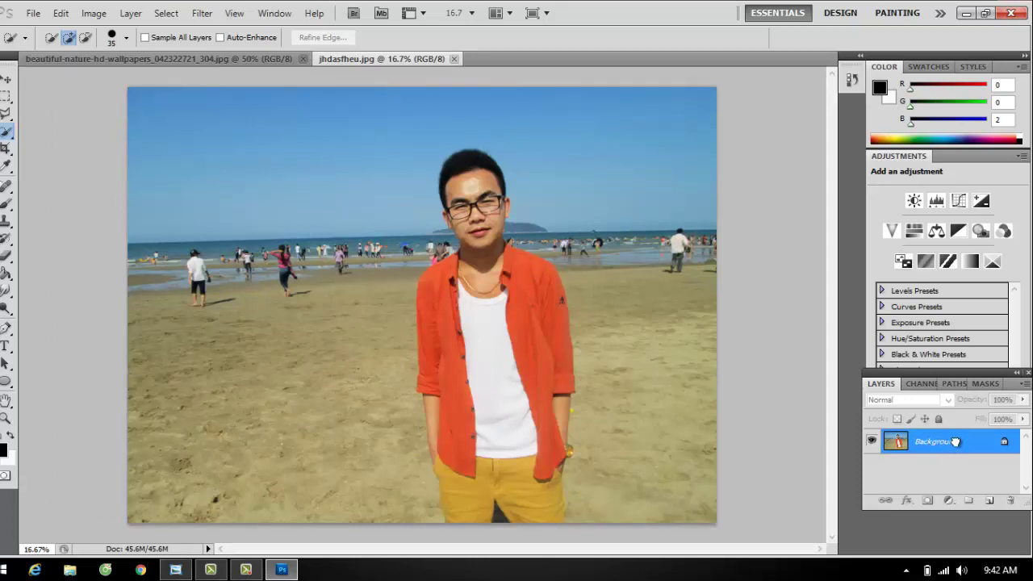
# Step: Duplicate the Background layer of jhdasfheu.jpg and make the copy the active layer
pyautogui.moveTo(955, 442); pyautogui.dragTo(991, 503)
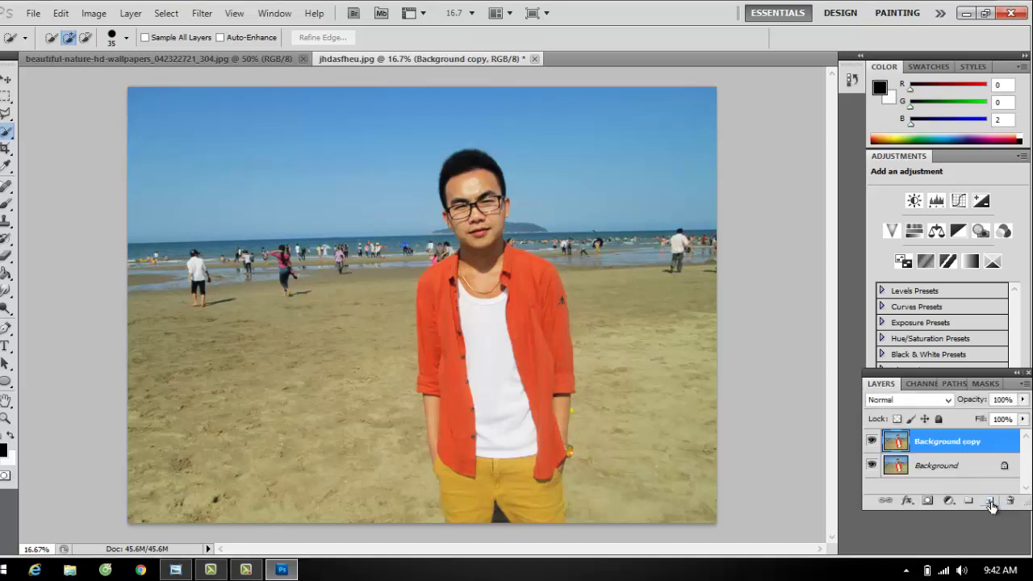
pyautogui.click(930, 468)
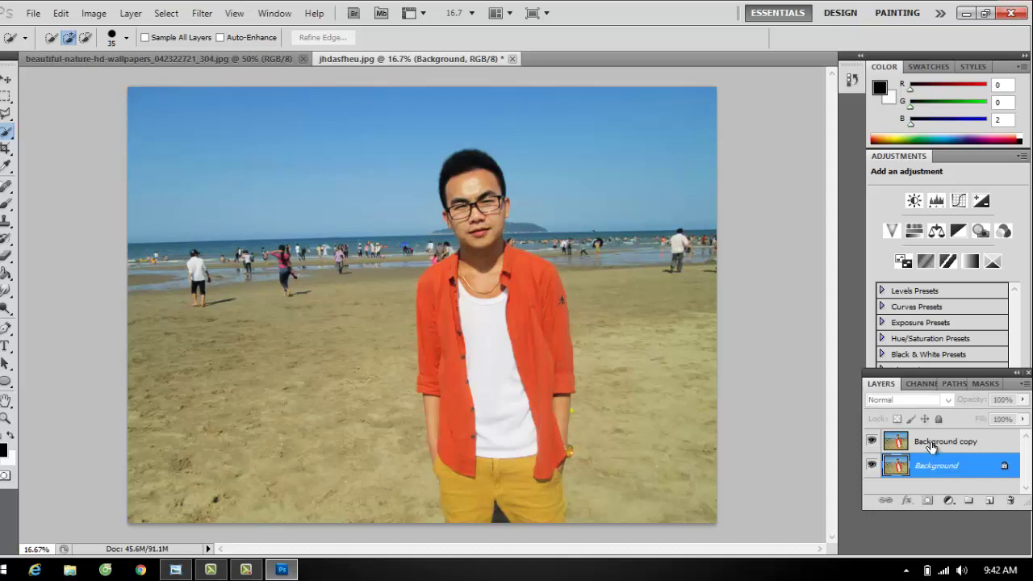
pyautogui.click(936, 444)
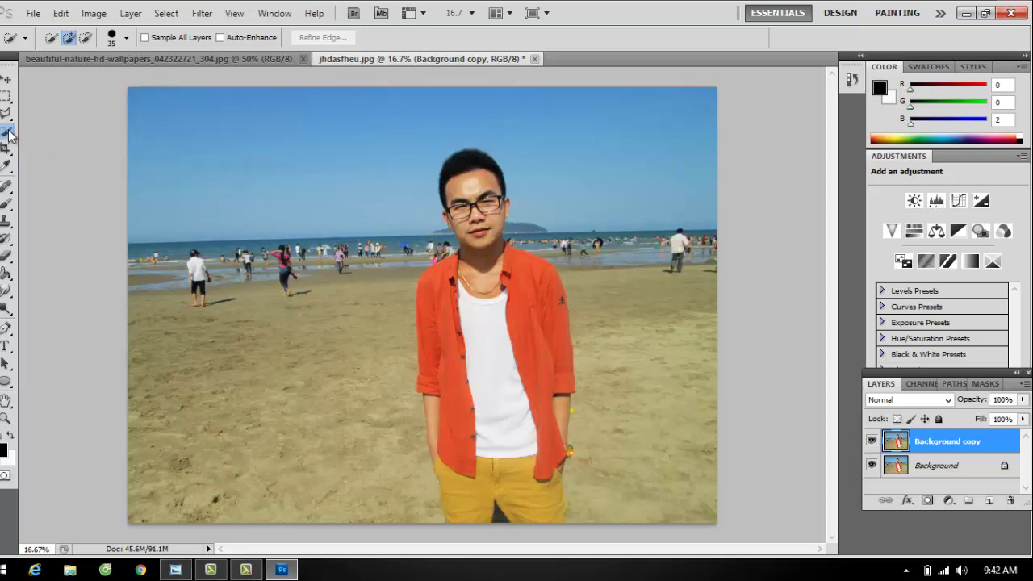
# Step: Select the whole man from head to trousers on the Background copy layer with the Quick Selection tool
pyautogui.moveTo(8, 135); pyautogui.dragTo(44, 135)
pyautogui.moveTo(463, 168)
pyautogui.mouseDown()
pyautogui.moveTo(476, 228)
pyautogui.moveTo(491, 209)
pyautogui.moveTo(480, 273)
pyautogui.moveTo(464, 290)
pyautogui.moveTo(437, 292)
pyautogui.moveTo(431, 353)
pyautogui.moveTo(451, 356)
pyautogui.moveTo(480, 300)
pyautogui.moveTo(492, 366)
pyautogui.moveTo(512, 347)
pyautogui.moveTo(520, 274)
pyautogui.moveTo(529, 322)
pyautogui.moveTo(549, 291)
pyautogui.moveTo(526, 417)
pyautogui.moveTo(555, 459)
pyautogui.moveTo(474, 472)
pyautogui.moveTo(466, 370)
pyautogui.moveTo(452, 464)
pyautogui.moveTo(443, 423)
pyautogui.moveTo(448, 462)
pyautogui.moveTo(440, 446)
pyautogui.moveTo(452, 482)
pyautogui.moveTo(479, 493)
pyautogui.mouseUp()
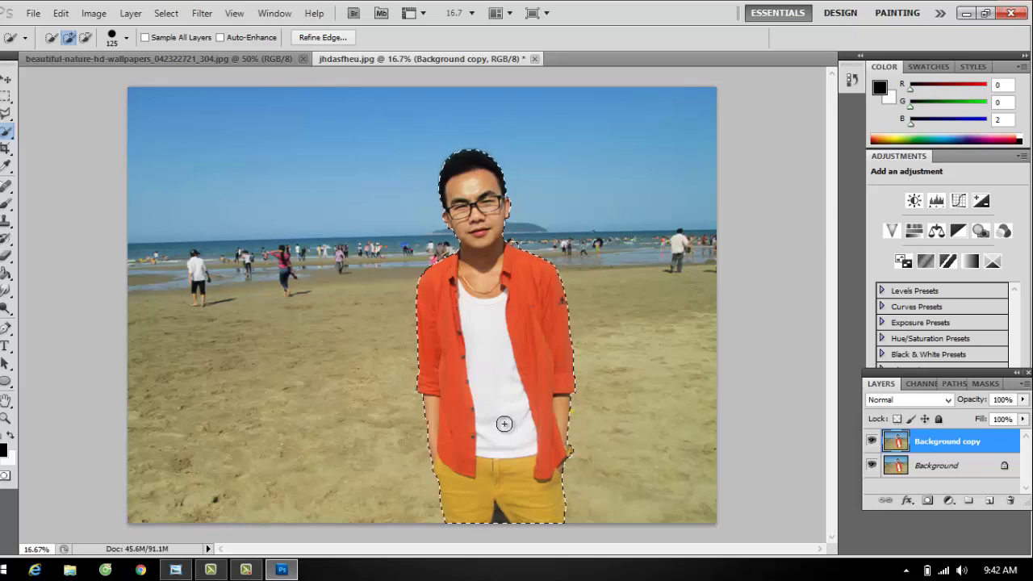
# Step: Reduce the Quick Selection brush to 45 px and add a small background patch beside the shirt collar to the selection
pyautogui.scroll(1, 504, 368)
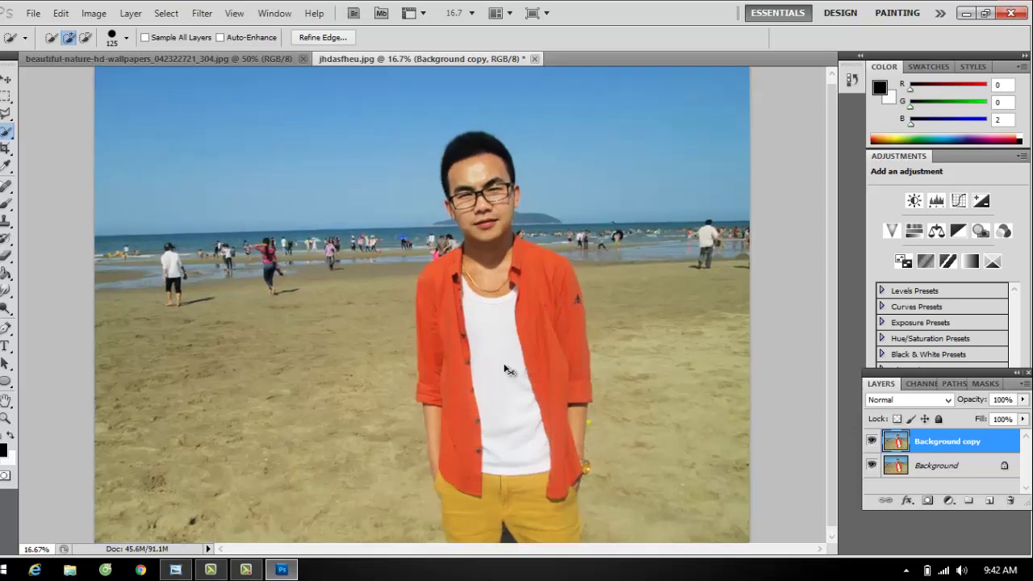
pyautogui.scroll(1, 504, 368)
pyautogui.scroll(3, 513, 352)
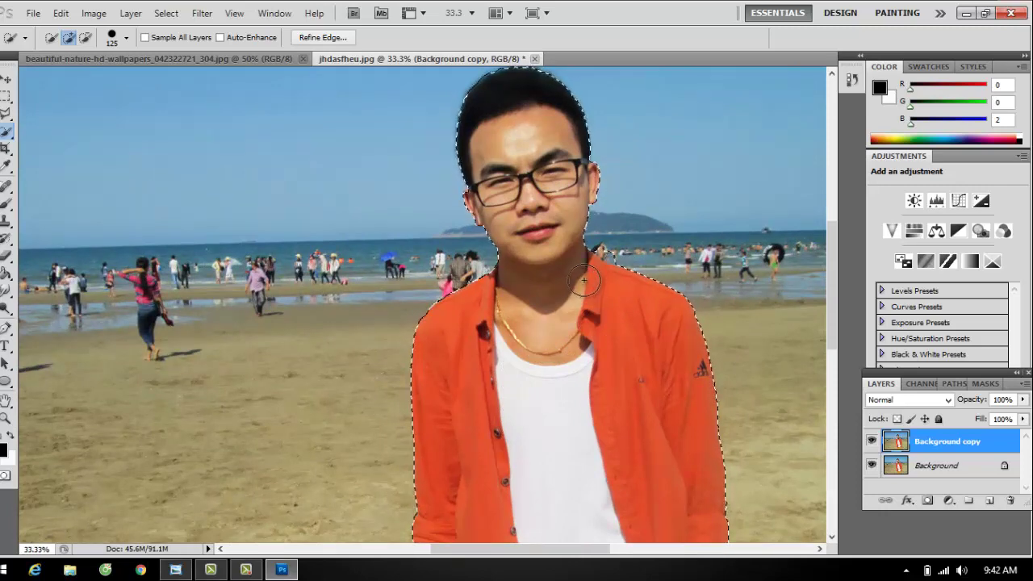
pyautogui.press('[')
pyautogui.press('[')
pyautogui.press('[')
pyautogui.press('[')
pyautogui.press('[')
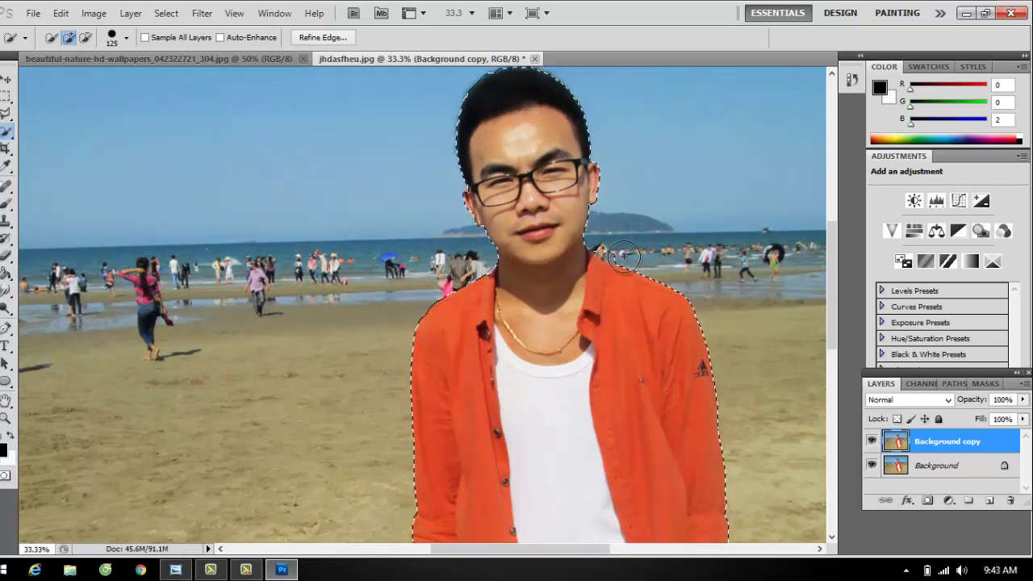
pyautogui.press('[')
pyautogui.press('[')
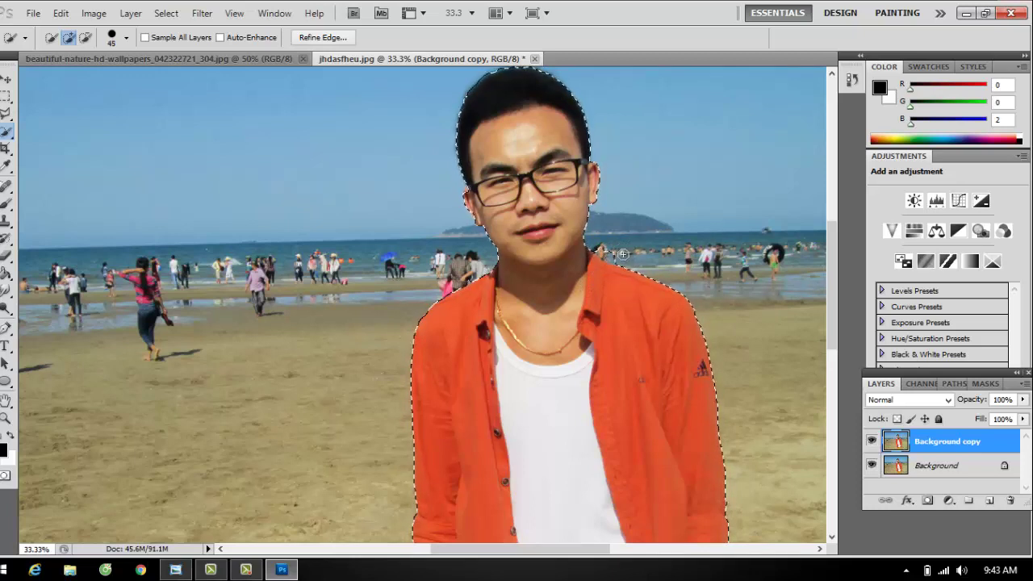
pyautogui.click(615, 257)
pyautogui.scroll(1, 618, 244)
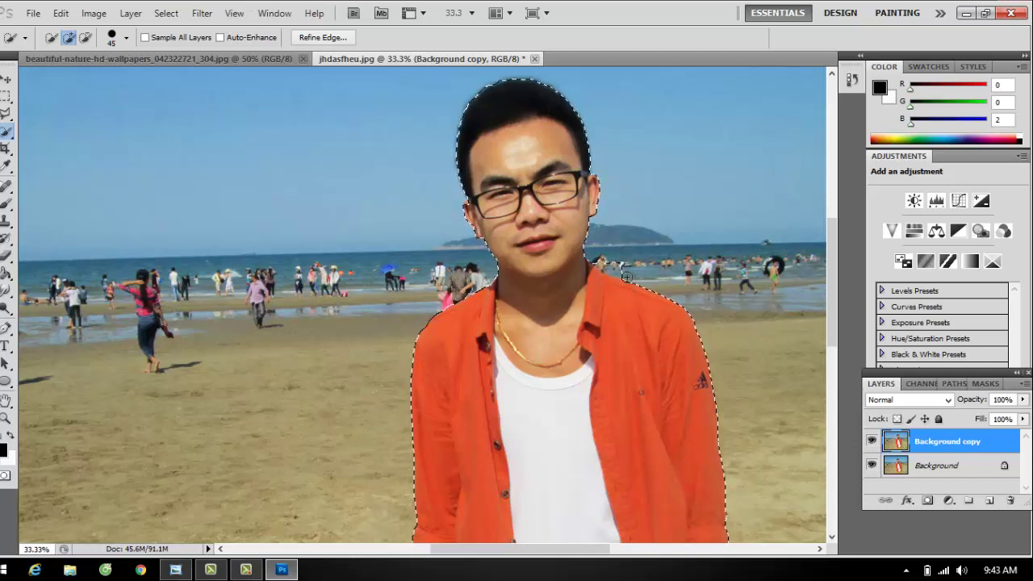
# Step: Subtract the background patch beside the collar and shoulder from the man's selection
pyautogui.press('alt')
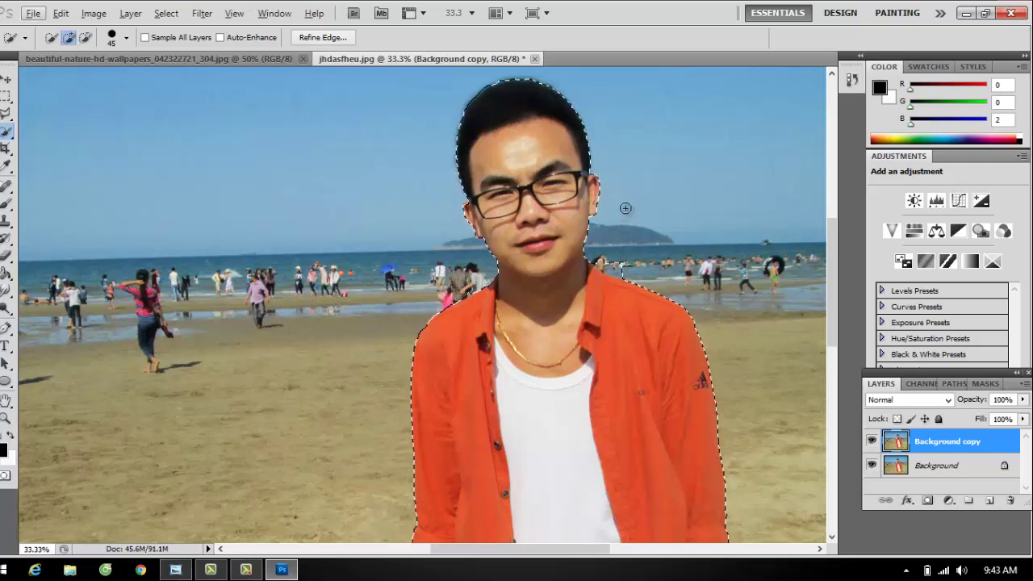
pyautogui.press('alt')
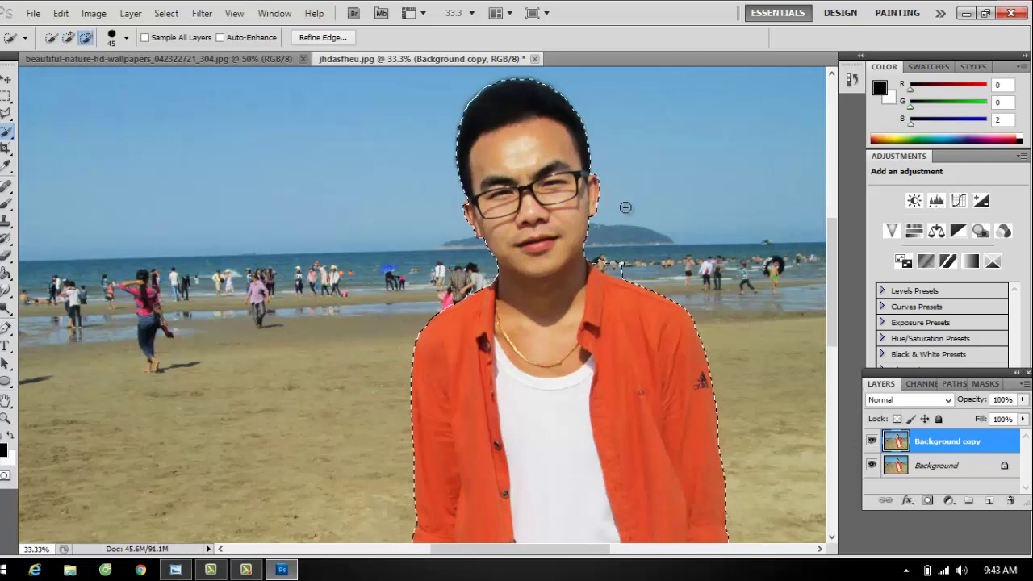
pyautogui.click(615, 267)
pyautogui.click(608, 265)
pyautogui.press('alt')
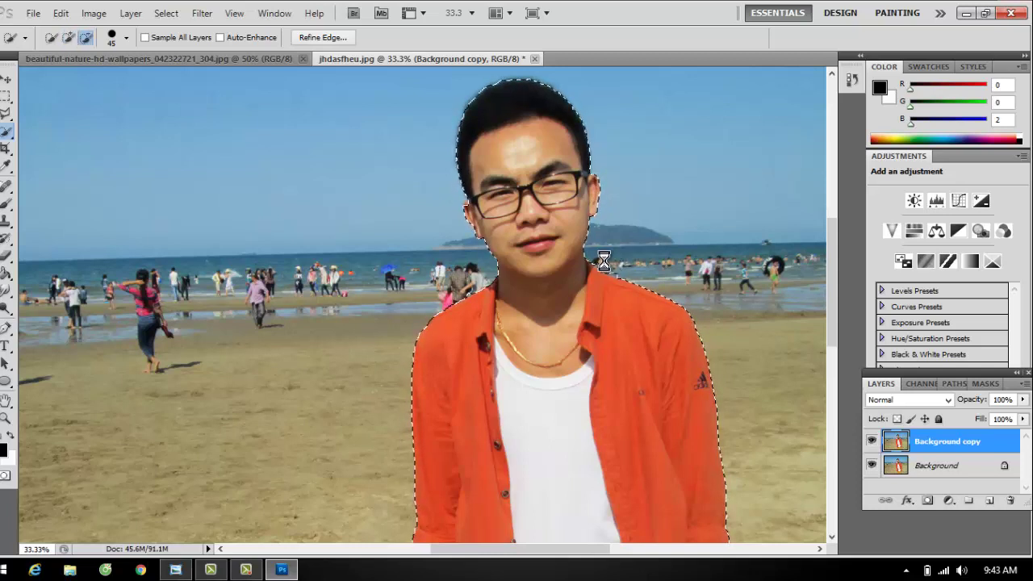
pyautogui.keyDown('alt'); pyautogui.click(626, 266); pyautogui.keyUp('alt')
pyautogui.keyDown('alt'); pyautogui.click(614, 263); pyautogui.keyUp('alt')
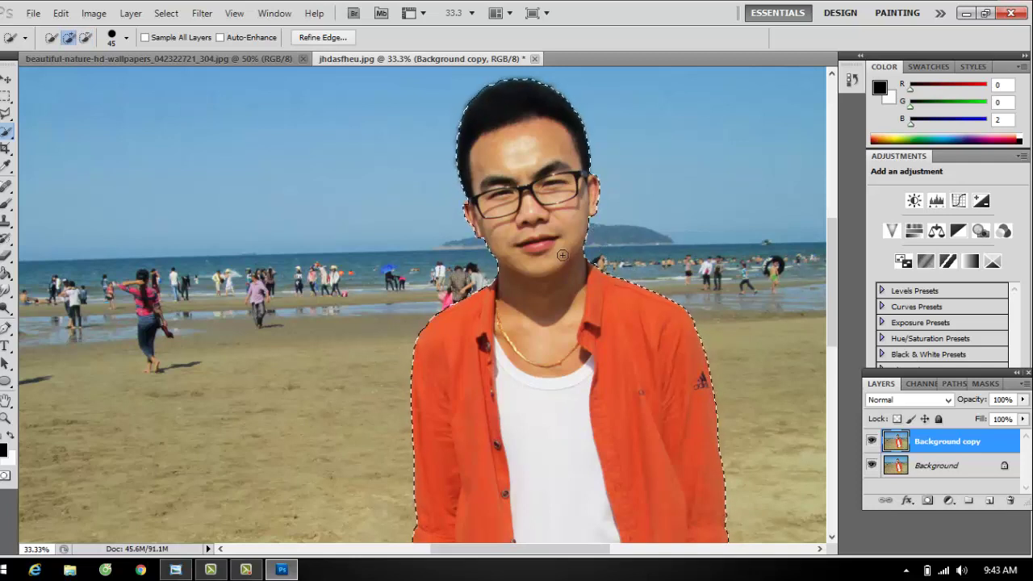
# Step: Subtract the dark gap between the trouser legs from the selection using a 25 px Quick Selection brush
pyautogui.scroll(-2, 560, 285)
pyautogui.scroll(-6, 559, 285)
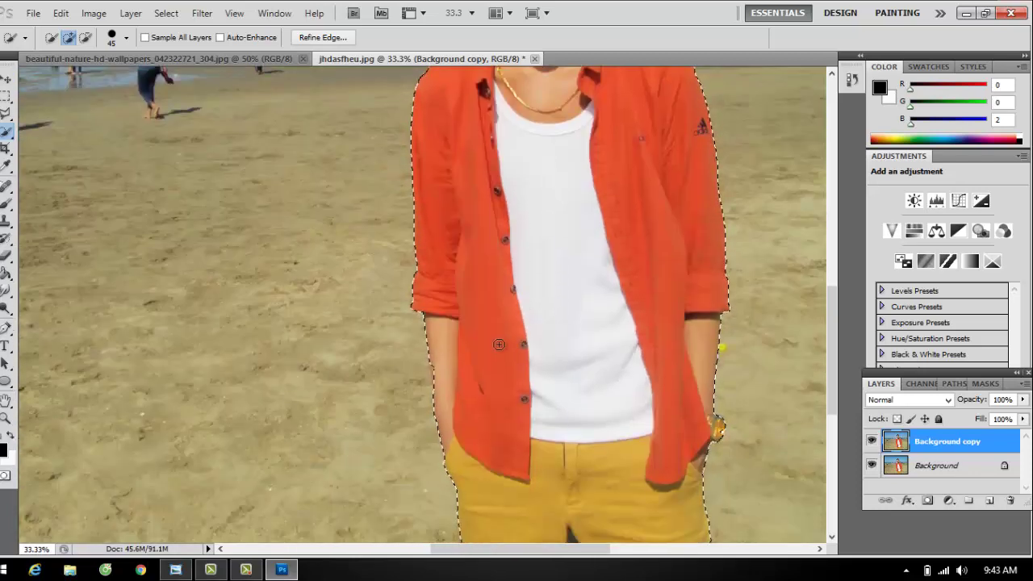
pyautogui.click(436, 321)
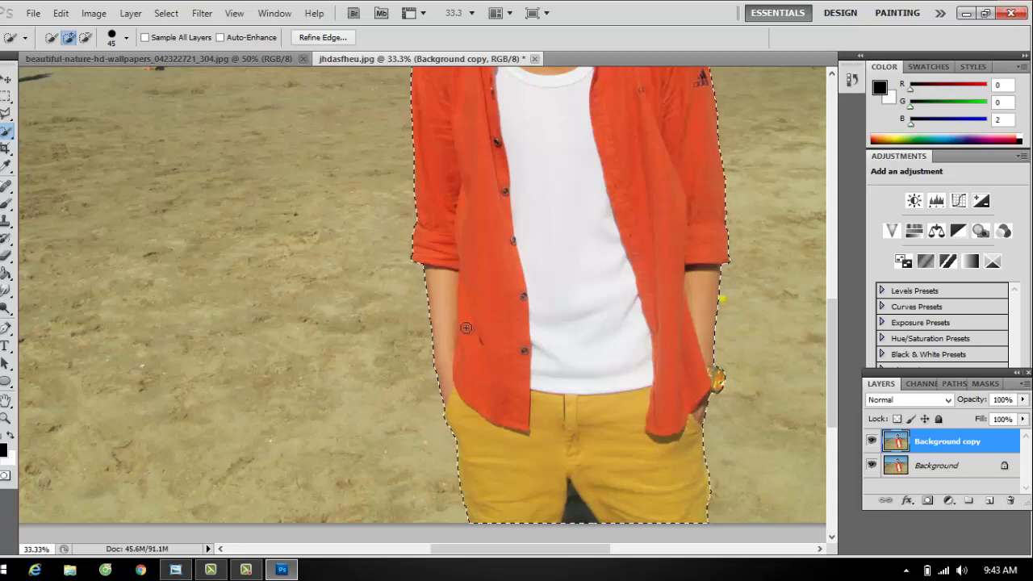
pyautogui.scroll(-1, 613, 367)
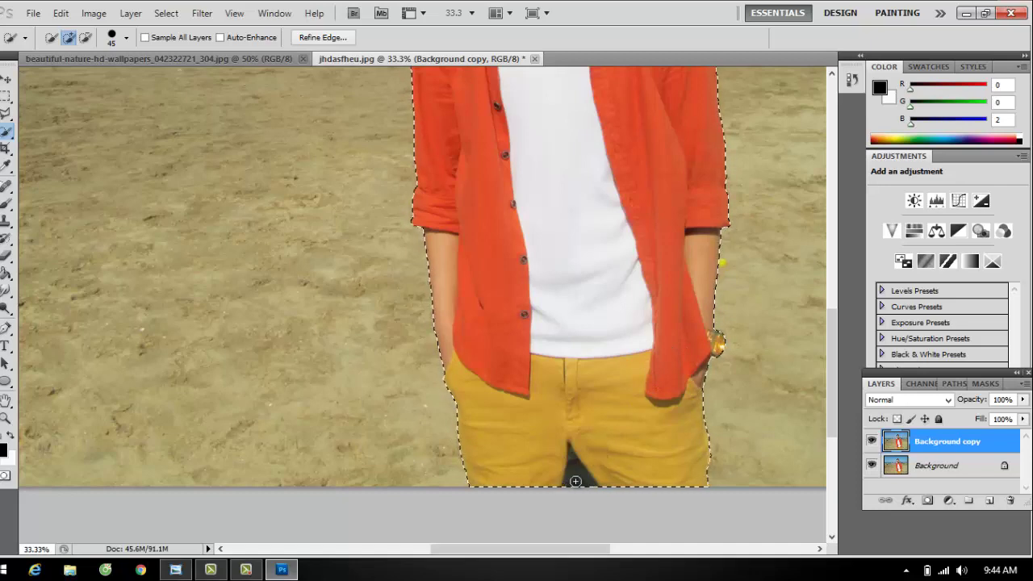
pyautogui.press('[')
pyautogui.press('[')
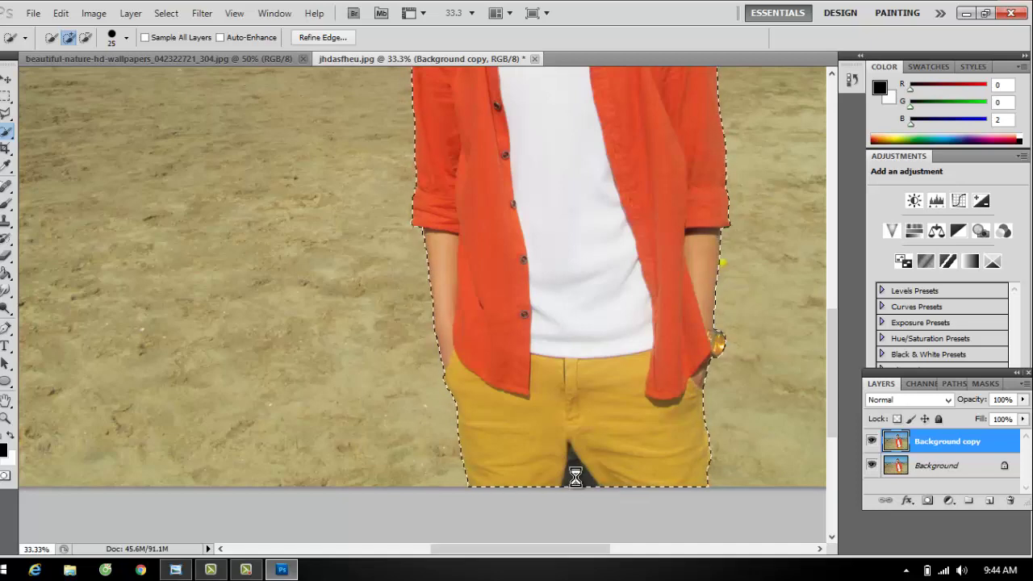
pyautogui.press('alt')
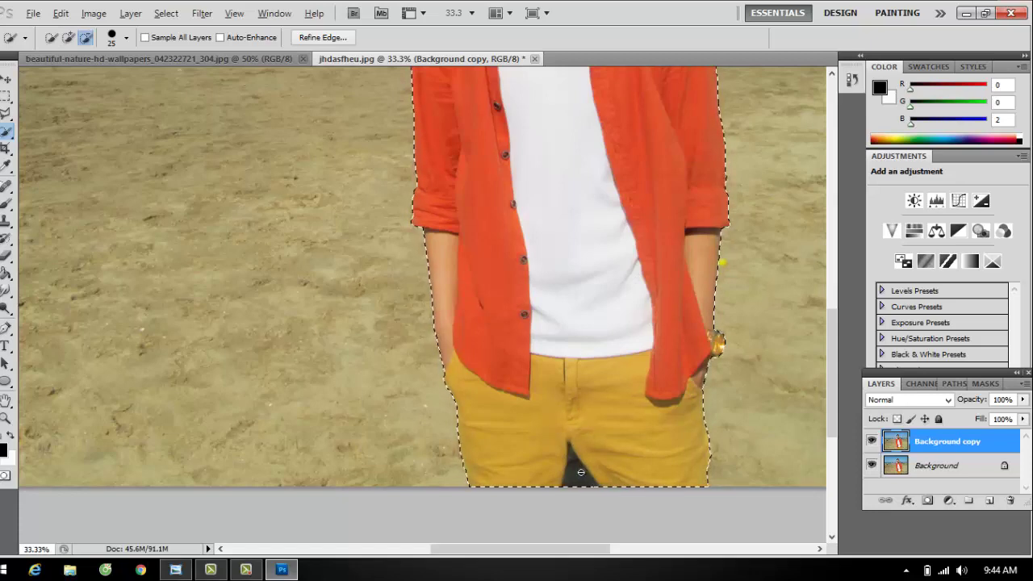
pyautogui.press('alt')
pyautogui.press('alt')
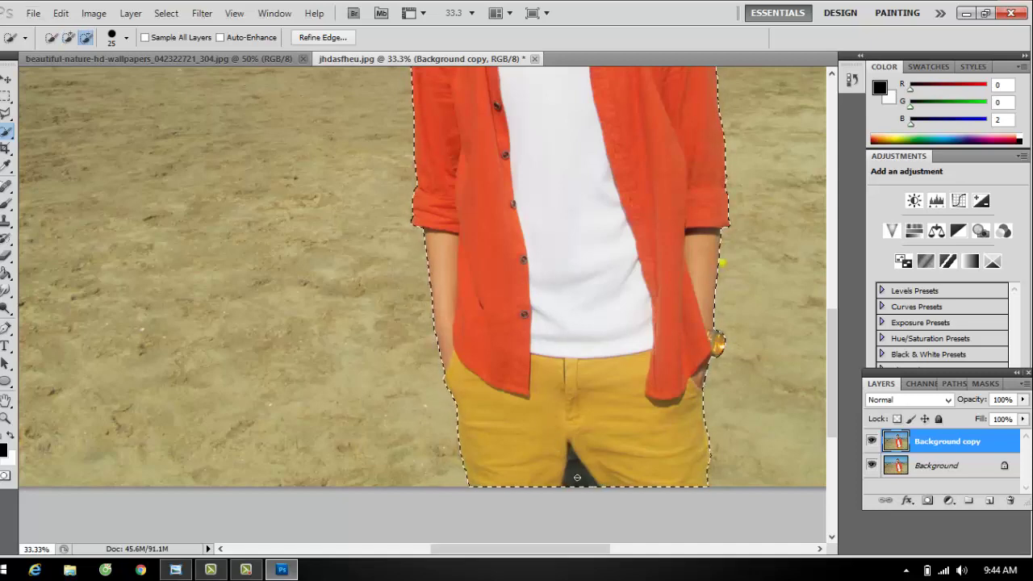
pyautogui.keyDown('alt'); pyautogui.click(575, 473); pyautogui.keyUp('alt')
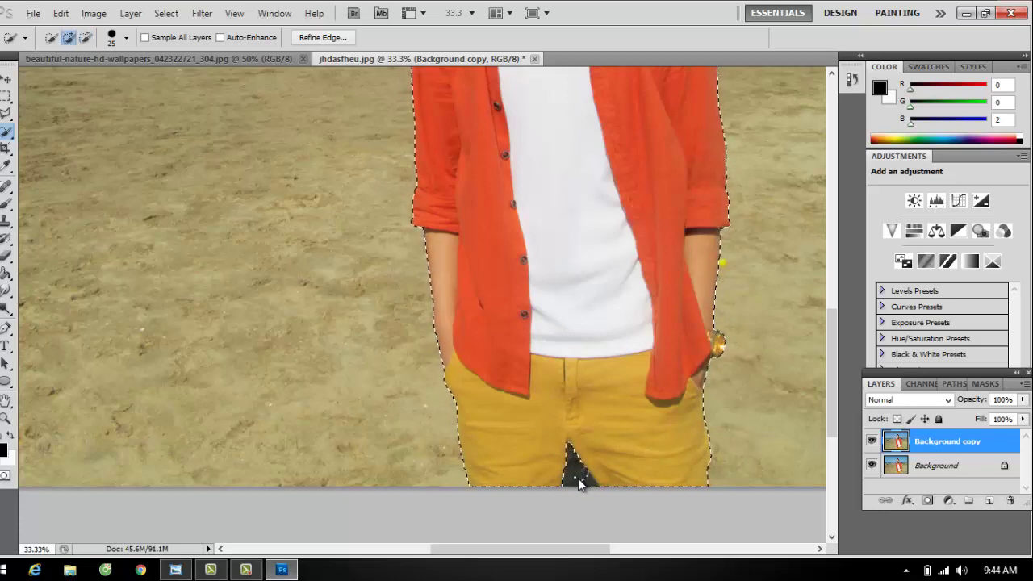
pyautogui.press('alt')
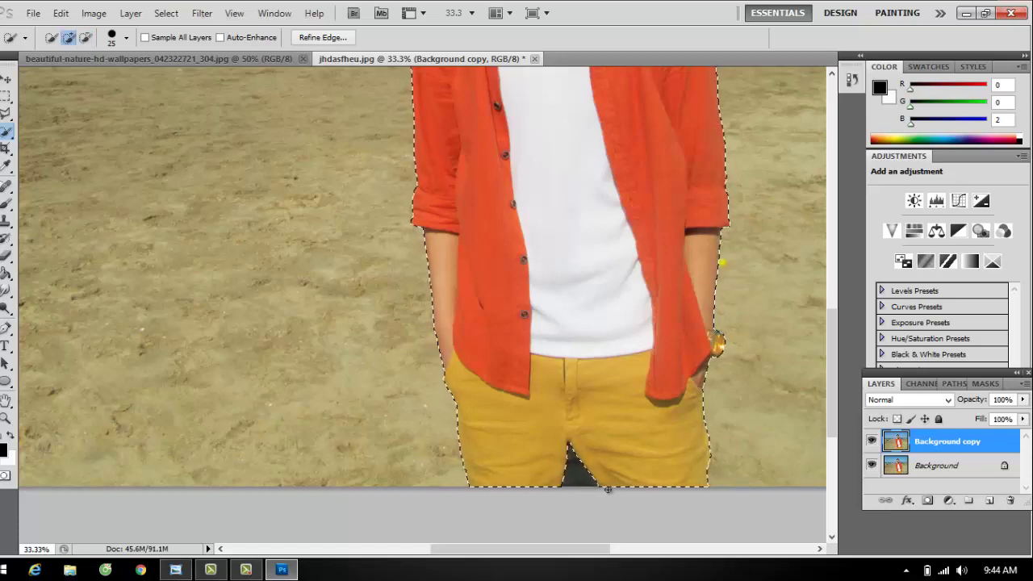
# Step: Open Refine Edge for the man's selection and check the available view modes, keeping the Overlay view
pyautogui.scroll(5, 593, 380)
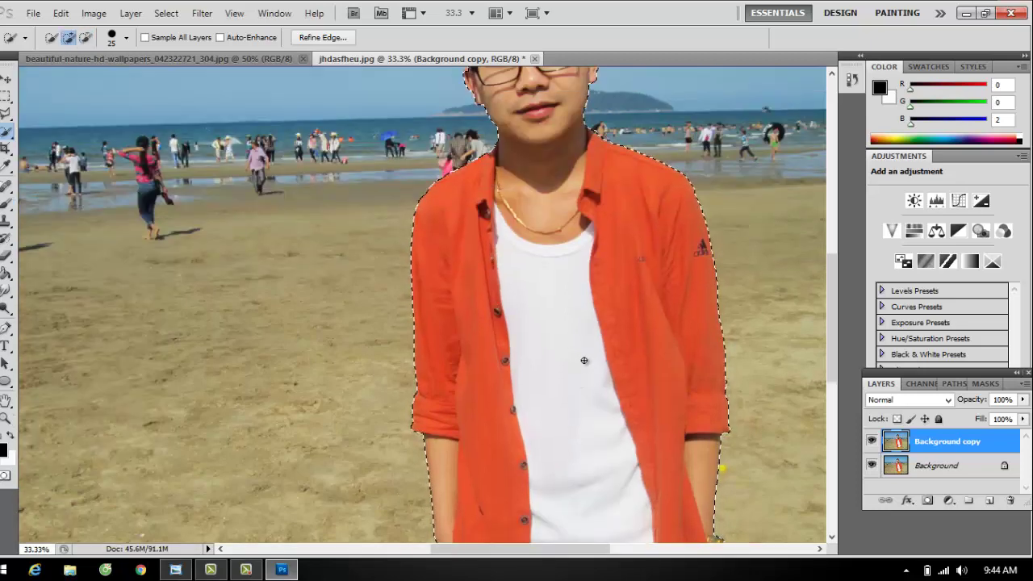
pyautogui.scroll(4, 588, 363)
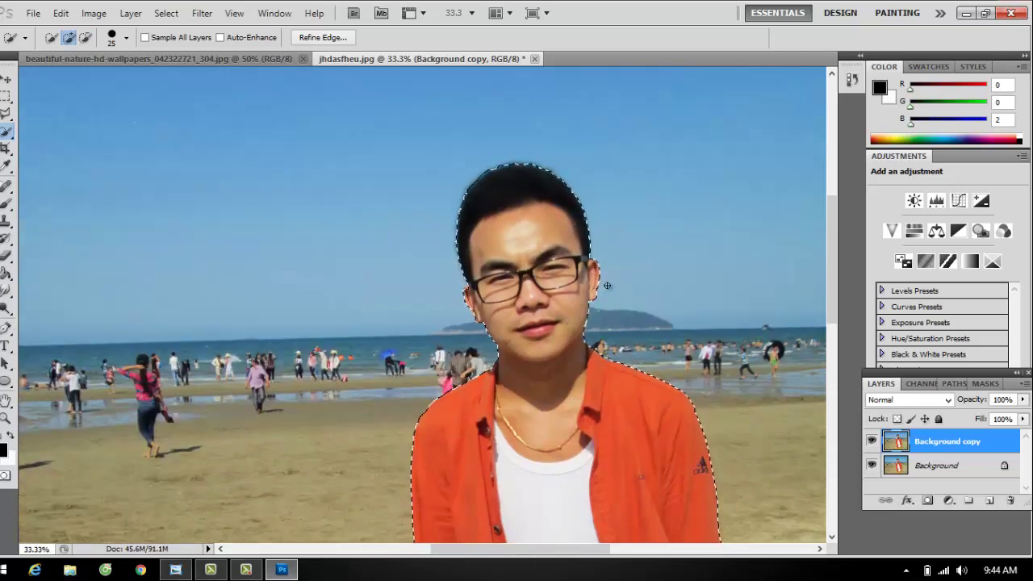
pyautogui.click(337, 40)
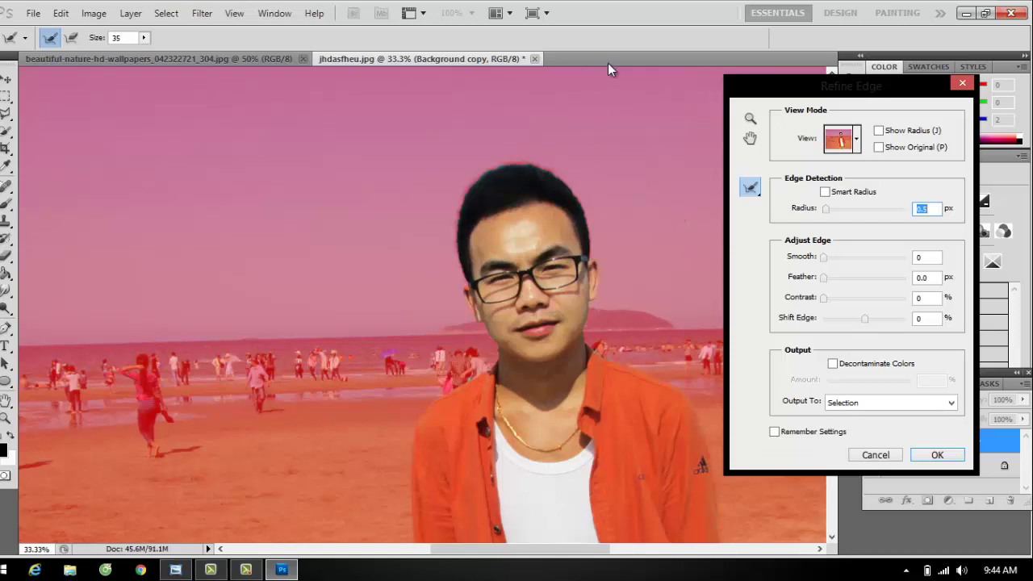
pyautogui.moveTo(812, 83); pyautogui.dragTo(814, 74)
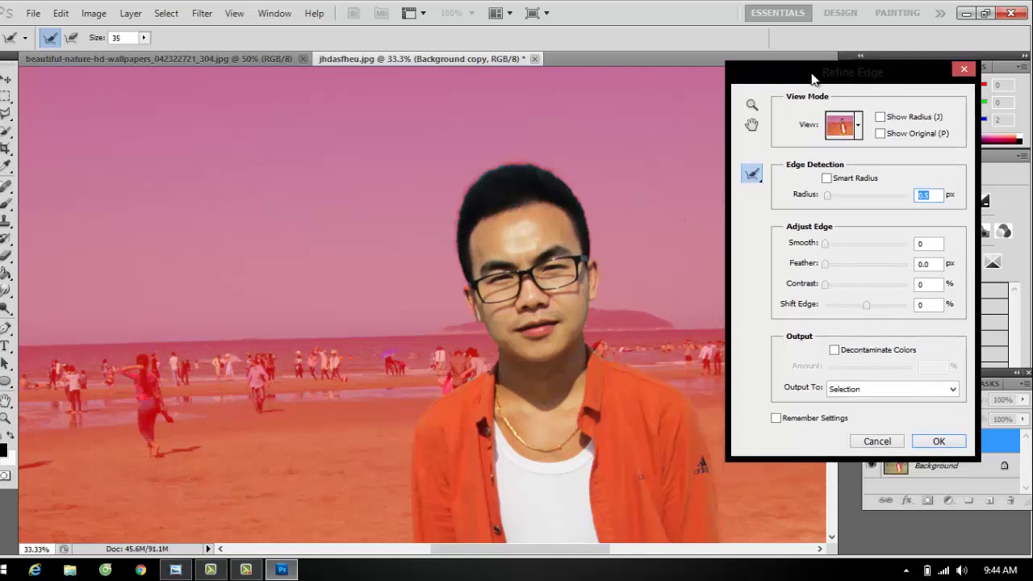
pyautogui.click(858, 125)
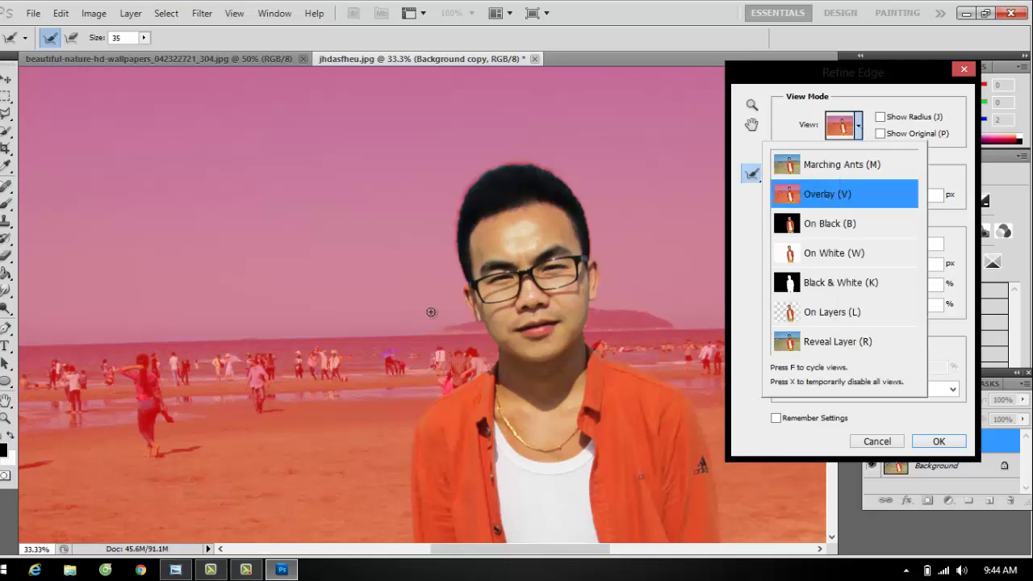
pyautogui.click(651, 58)
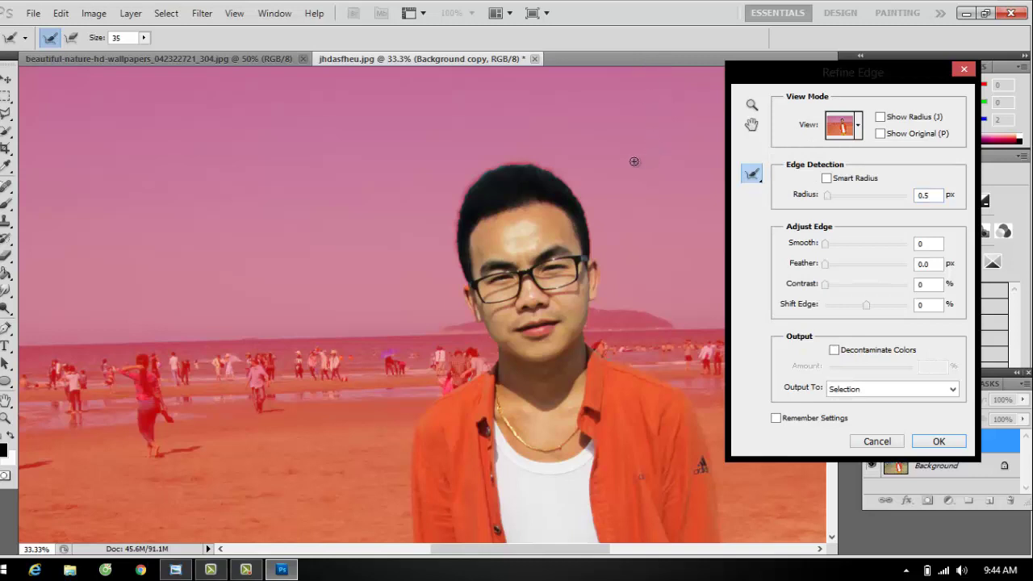
# Step: Examine the edge of the man's selection from hair to trousers in Overlay view
pyautogui.scroll(-6, 630, 161)
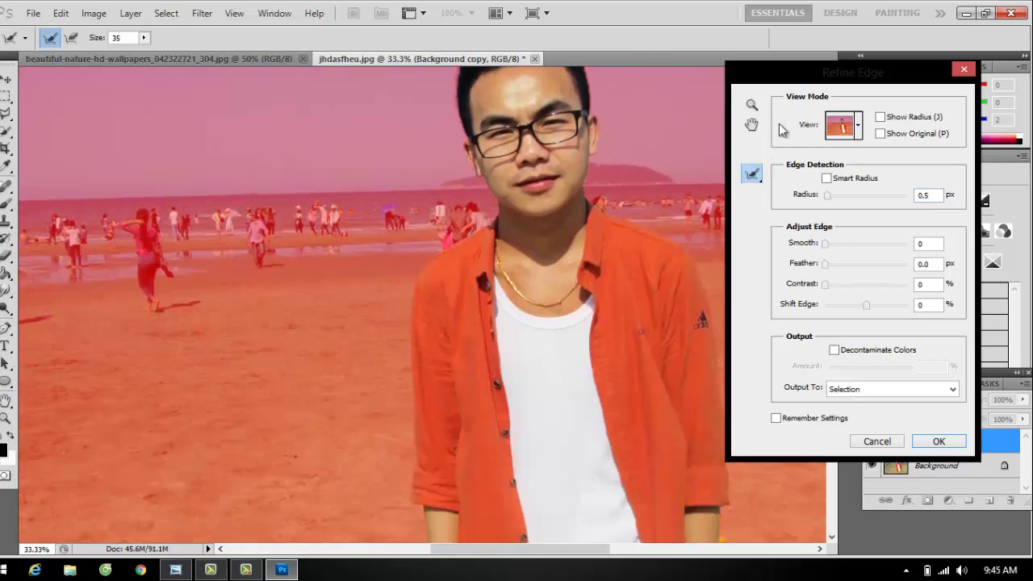
pyautogui.moveTo(805, 78); pyautogui.dragTo(827, 80)
pyautogui.scroll(3, 624, 212)
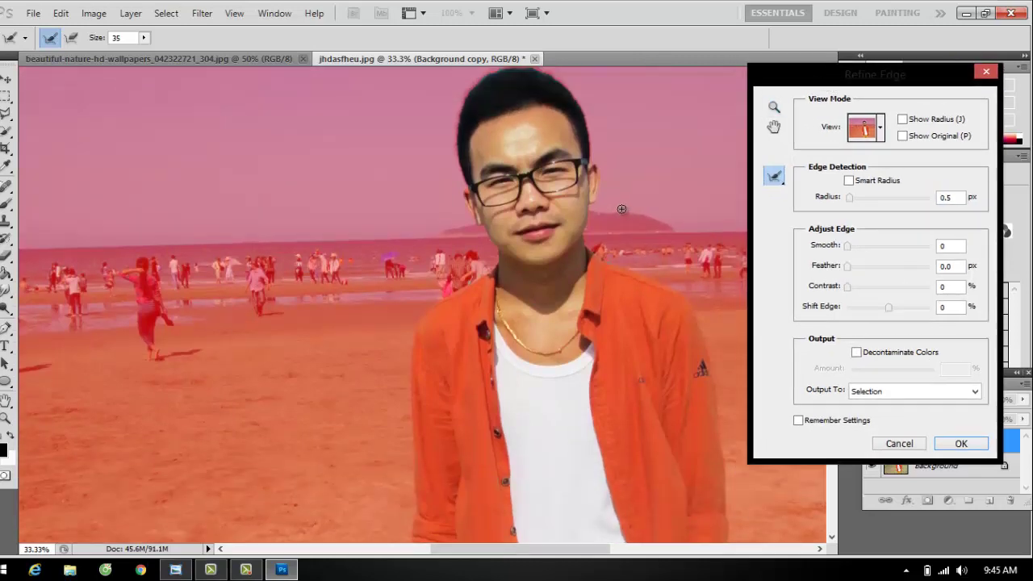
pyautogui.scroll(-3, 620, 209)
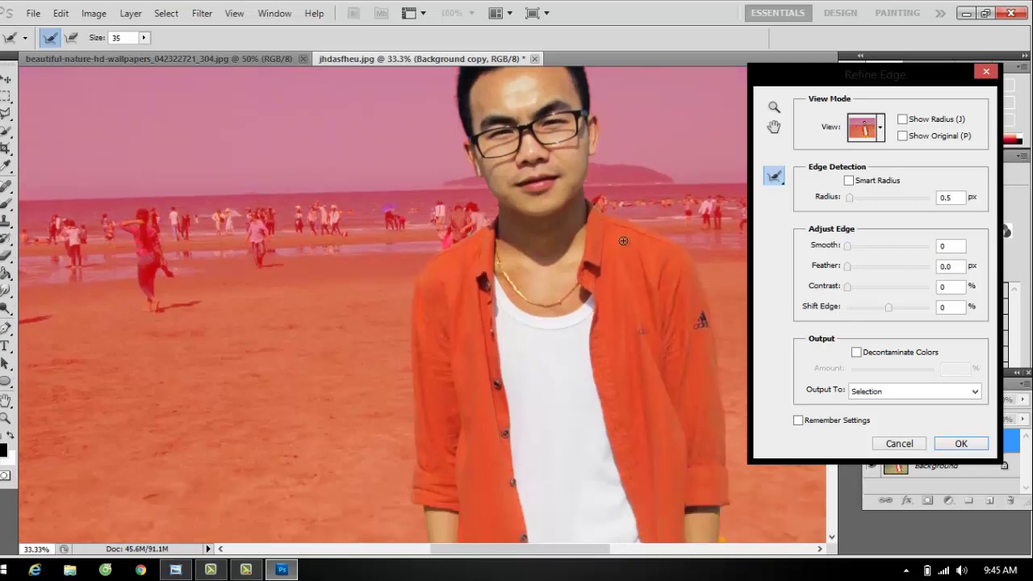
pyautogui.scroll(-7, 623, 240)
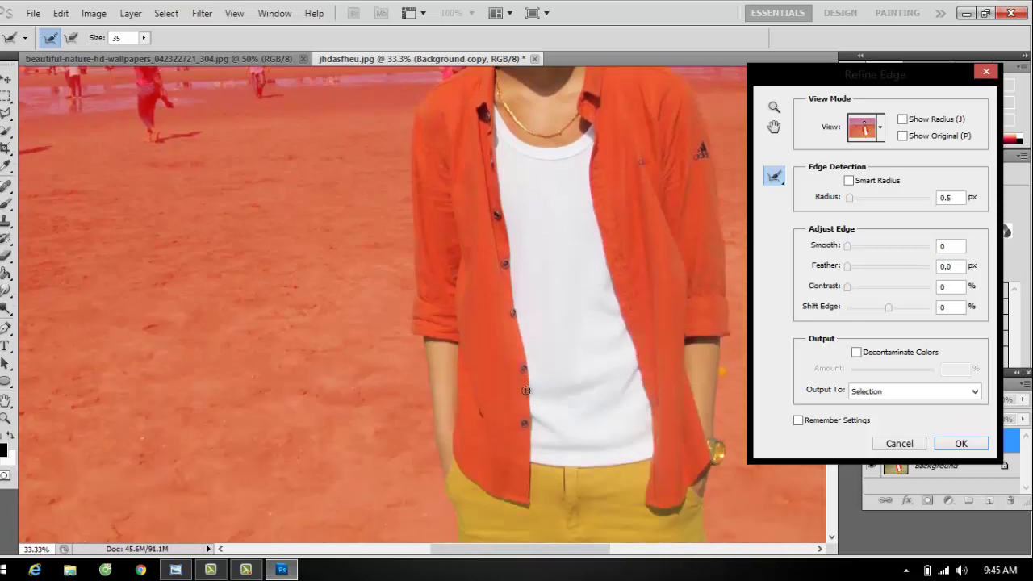
pyautogui.scroll(-5, 557, 387)
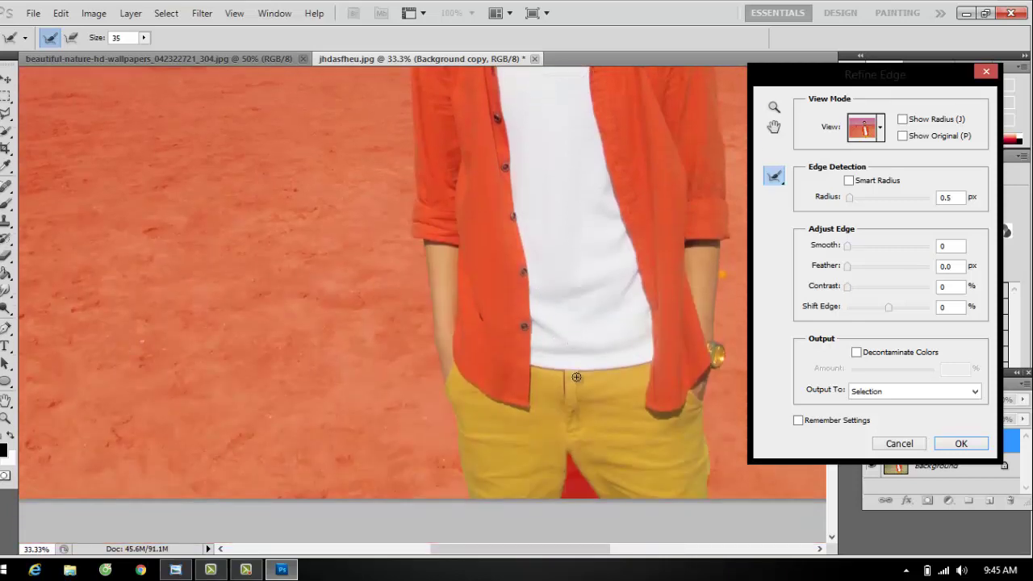
pyautogui.scroll(-1, 576, 376)
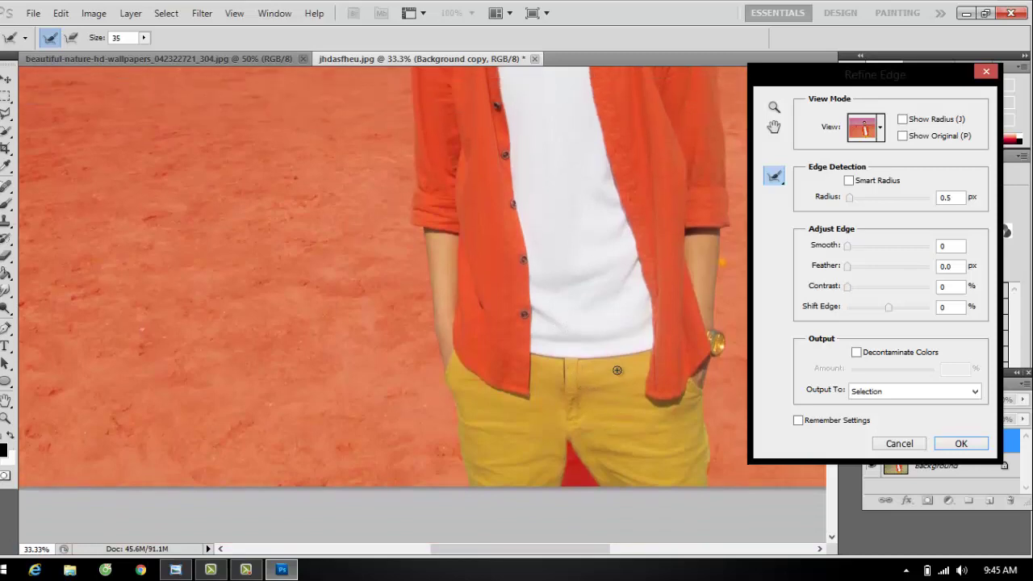
pyautogui.scroll(9, 617, 370)
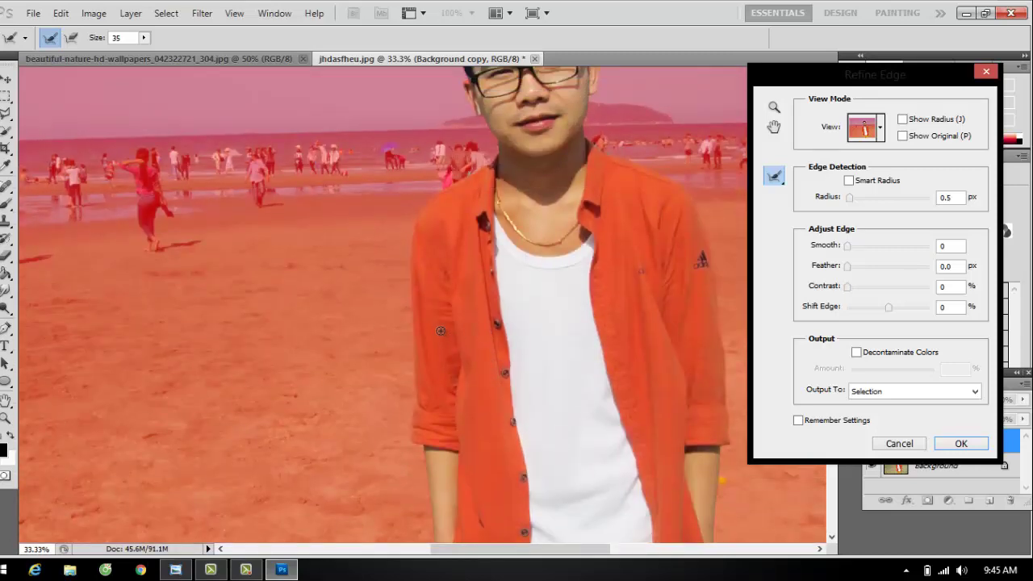
pyautogui.press('alt')
pyautogui.moveTo(449, 263); pyautogui.dragTo(442, 299)
pyautogui.scroll(5, 492, 246)
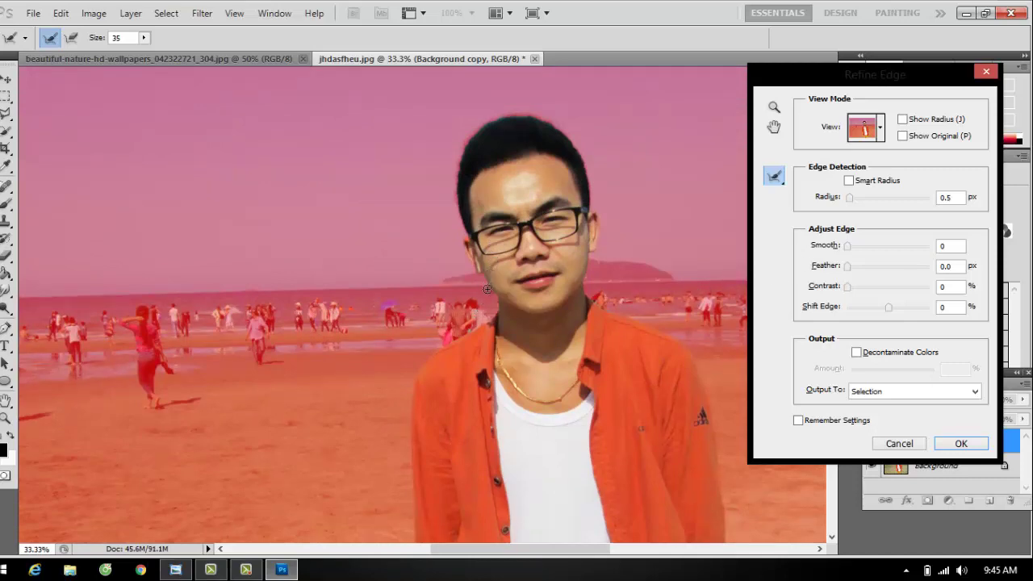
pyautogui.press('alt')
# Step: Preview the selection On Black and clean the stray background spot on the shoulder beside the open shirt collar
pyautogui.click(880, 129)
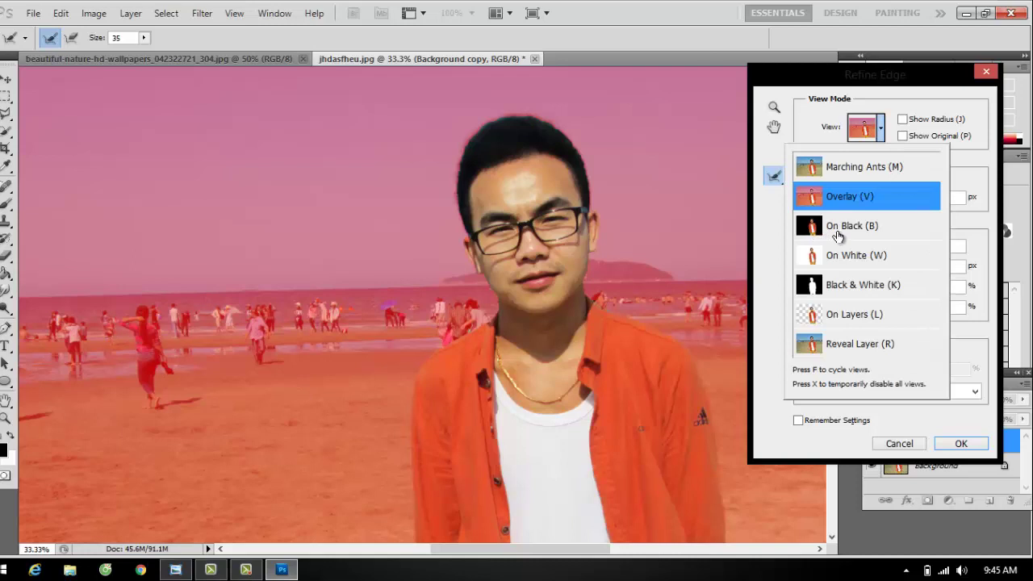
pyautogui.click(837, 234)
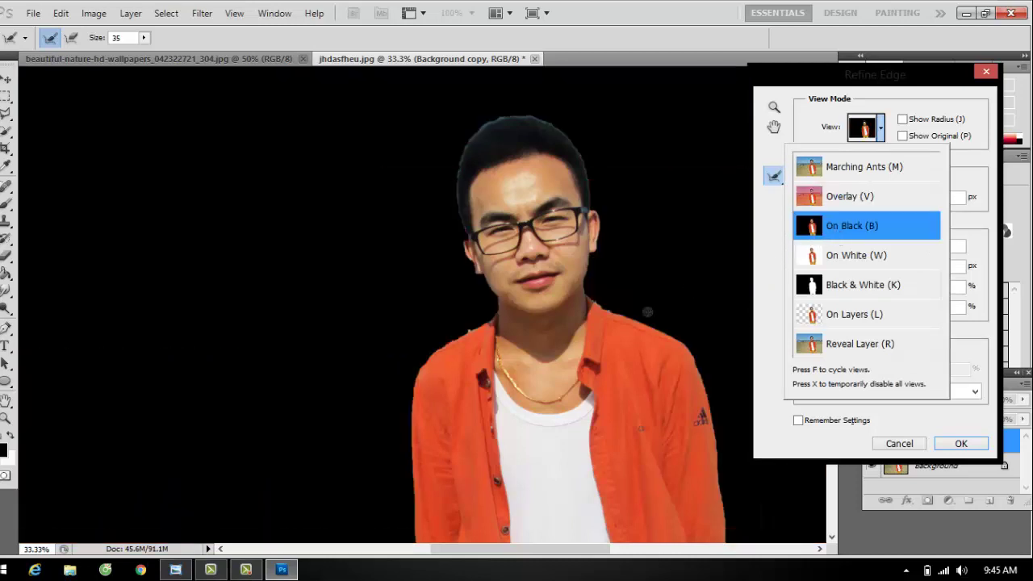
pyautogui.scroll(-5, 578, 342)
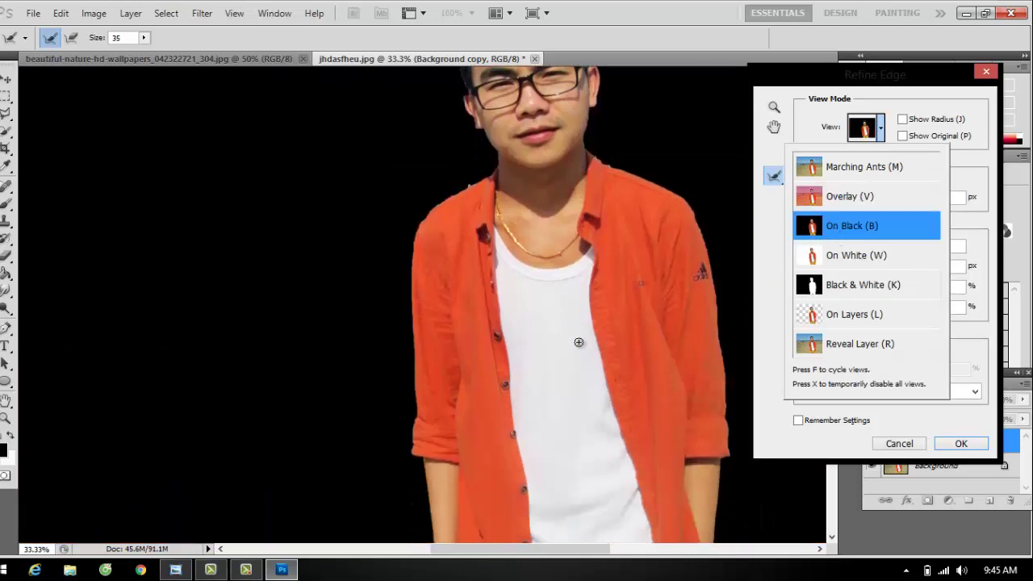
pyautogui.scroll(-5, 579, 343)
pyautogui.scroll(5, 576, 342)
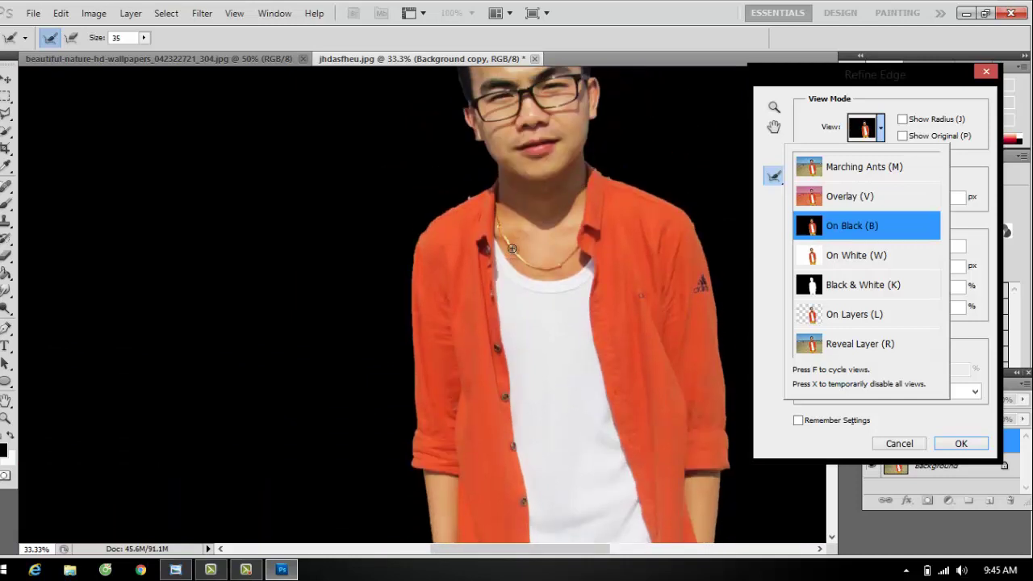
pyautogui.scroll(1, 512, 249)
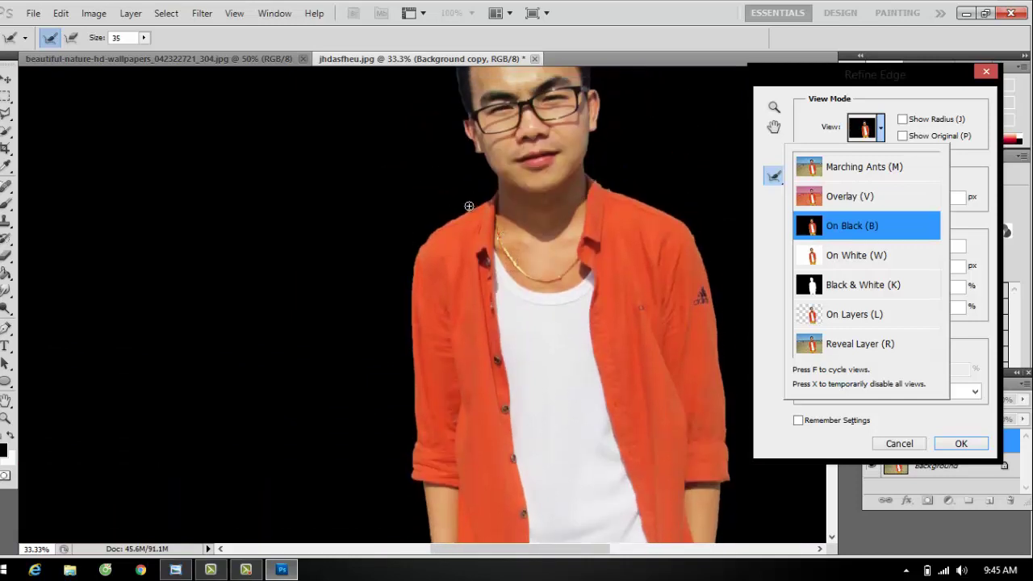
pyautogui.click(469, 205)
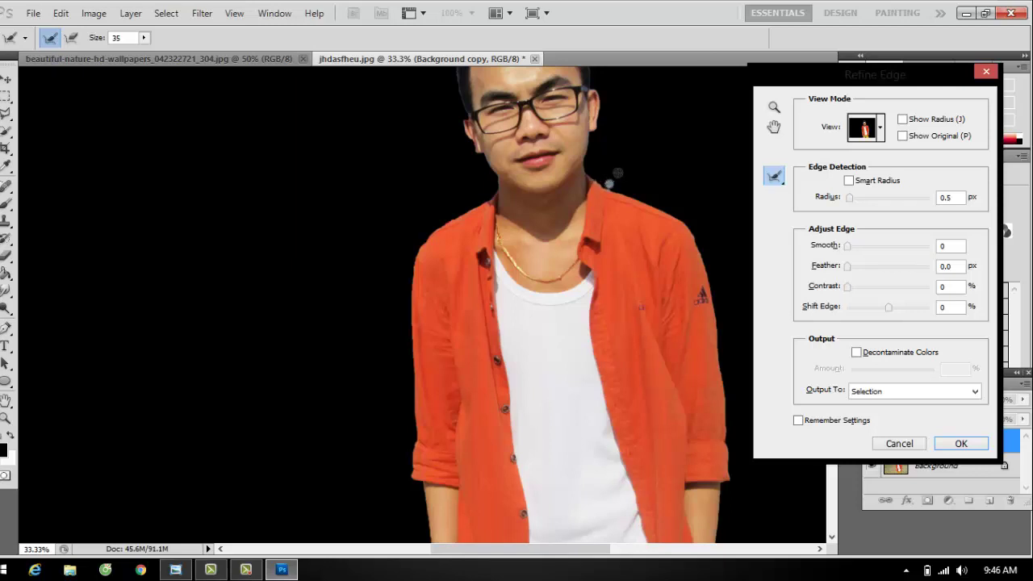
# Step: Preview the selection in Black & White and clean the rough mask edge where the opposite collar meets the shoulder
pyautogui.scroll(3, 610, 173)
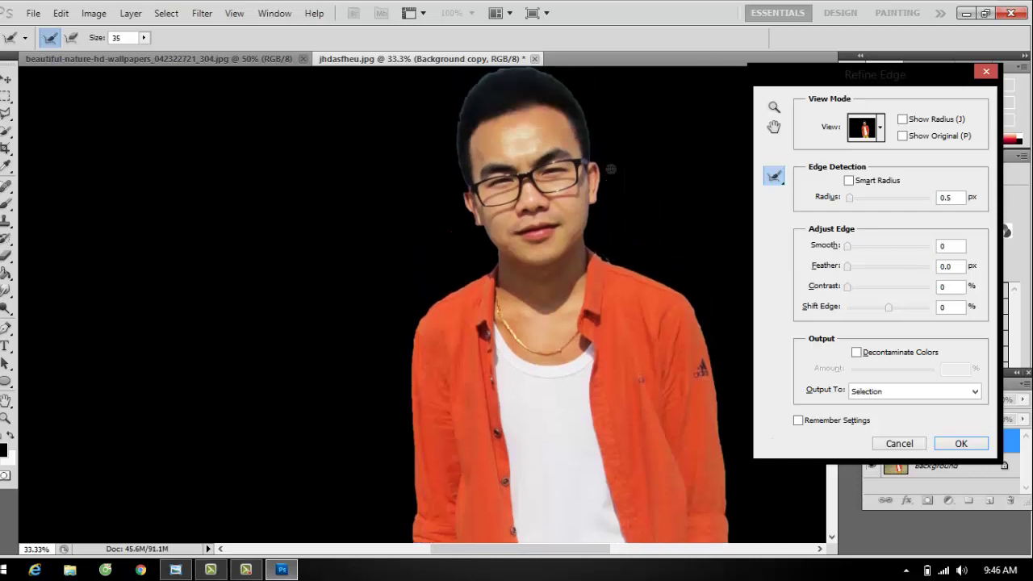
pyautogui.scroll(-12, 612, 171)
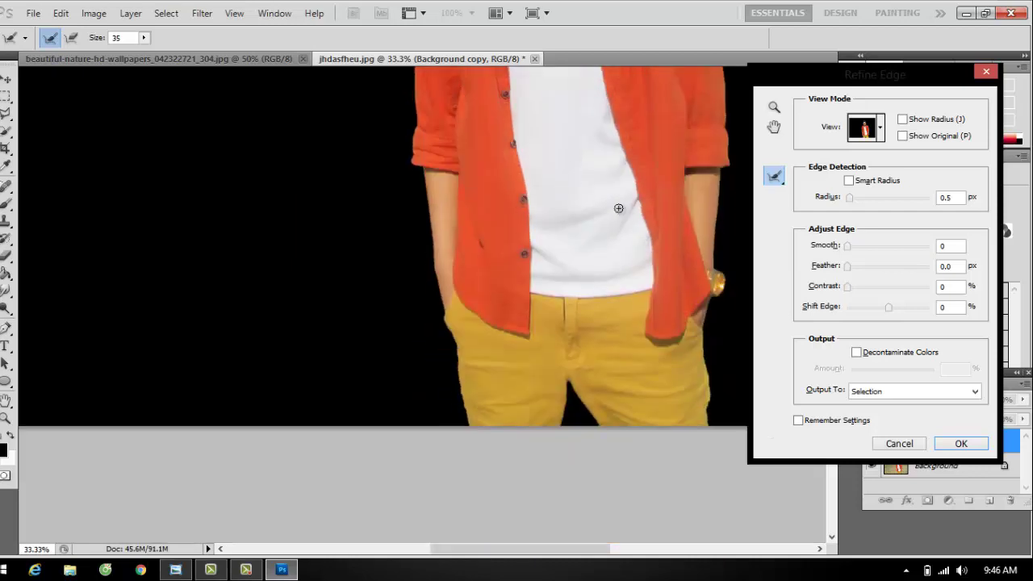
pyautogui.scroll(10, 622, 208)
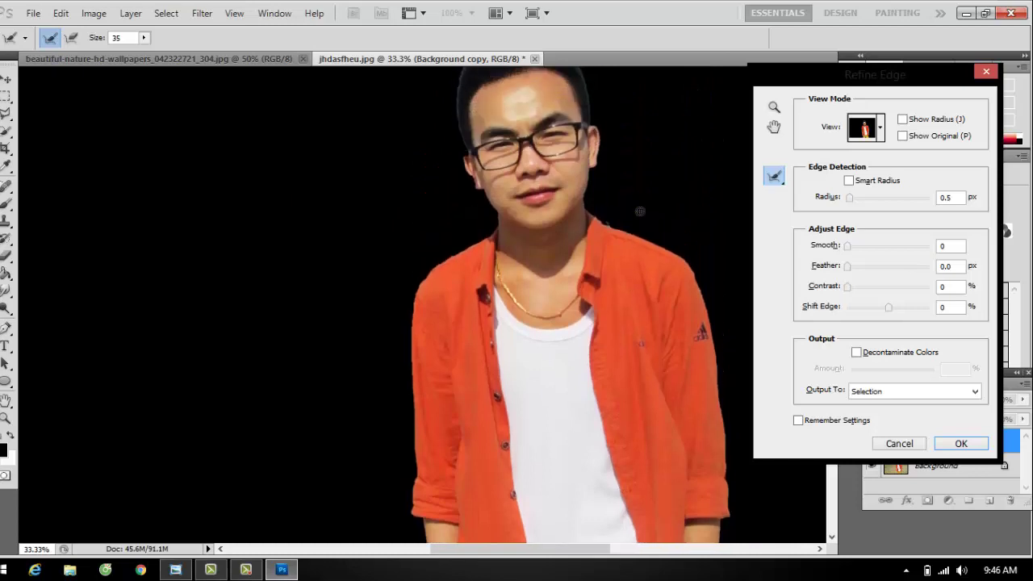
pyautogui.scroll(-1, 640, 212)
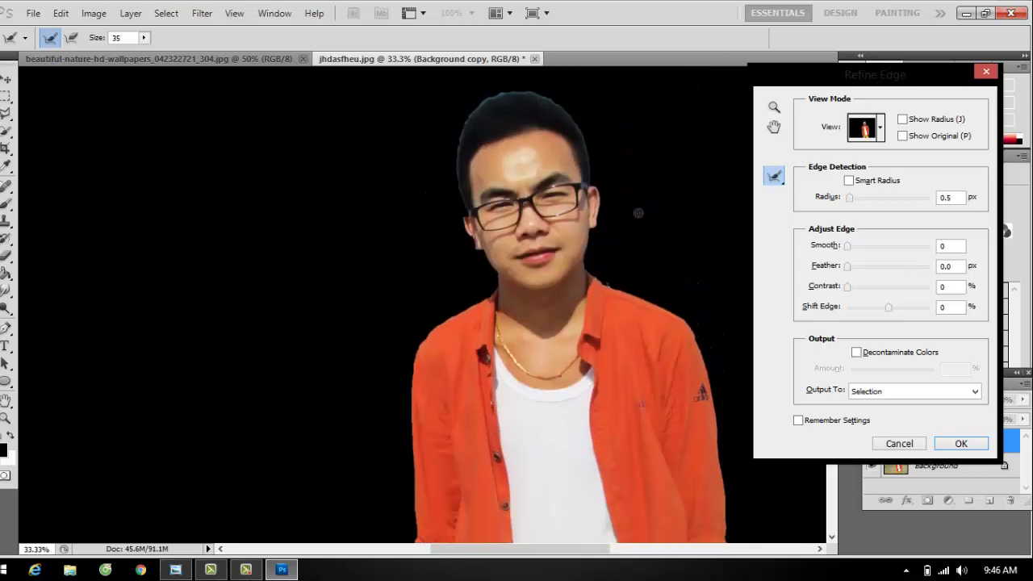
pyautogui.click(879, 138)
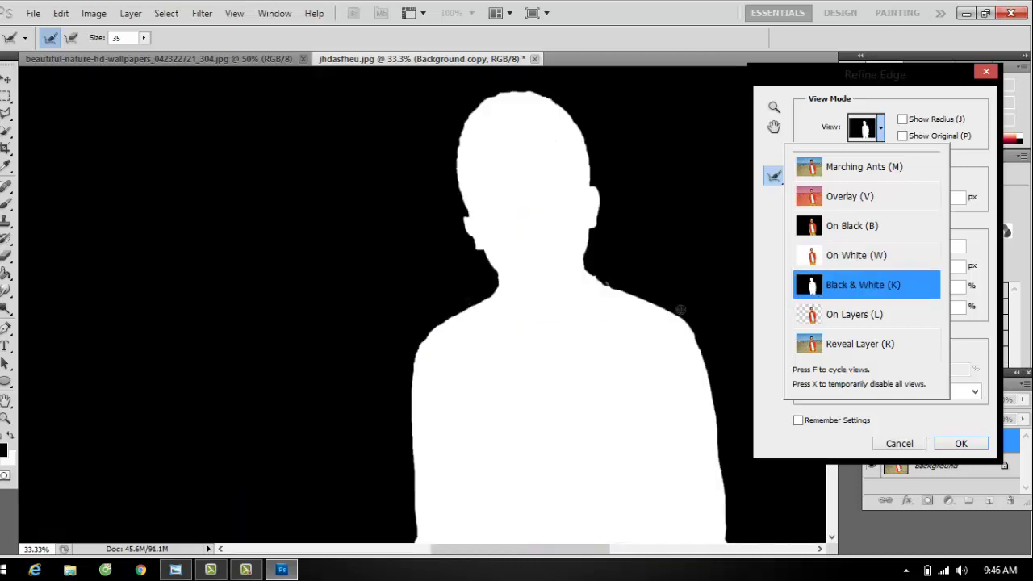
pyautogui.click(611, 278)
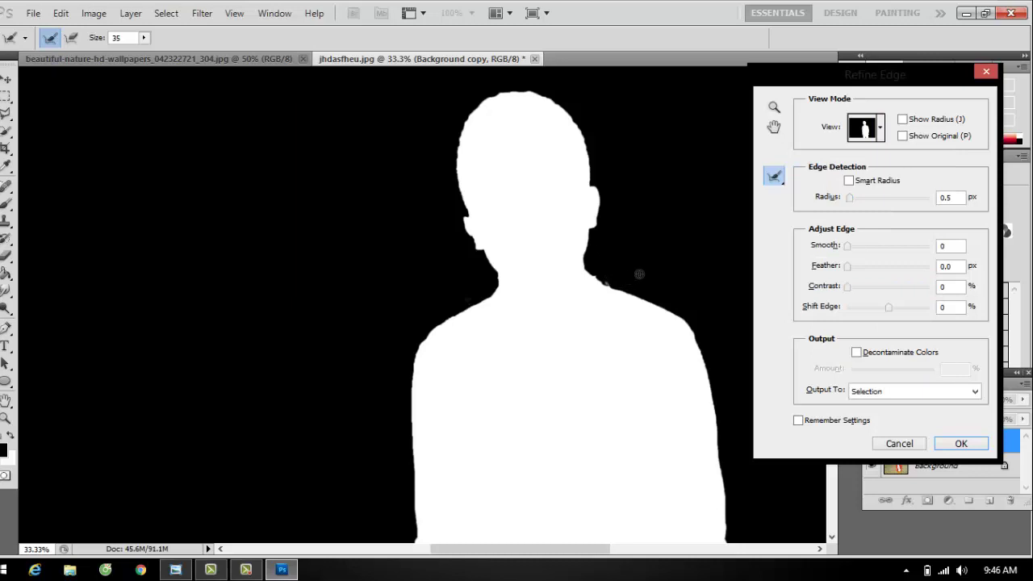
pyautogui.press('alt')
pyautogui.press('alt')
pyautogui.press('alt')
# Step: Preview the selection On Layers and set the edge detection radius to 4.4 px
pyautogui.click(879, 127)
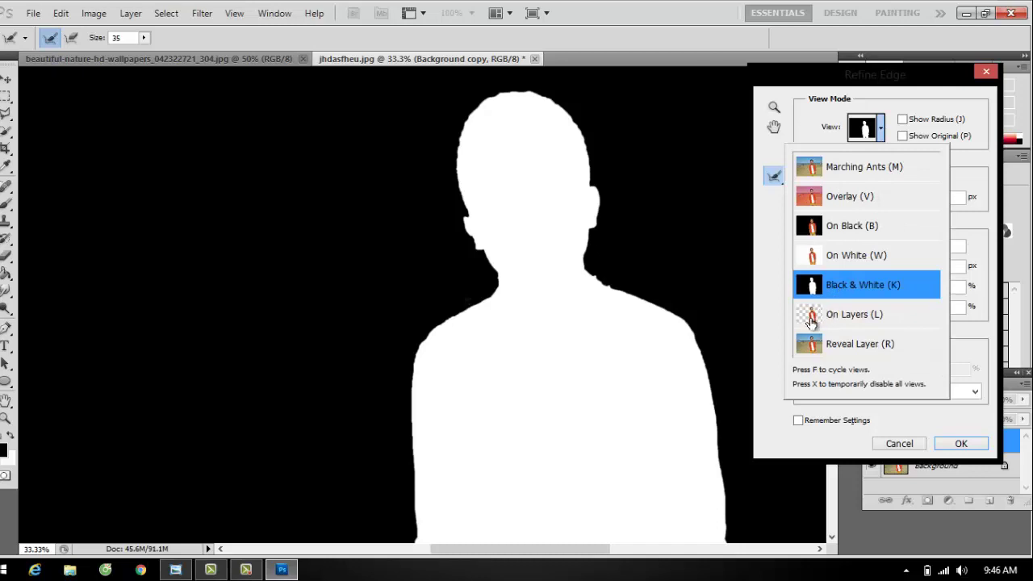
pyautogui.click(853, 322)
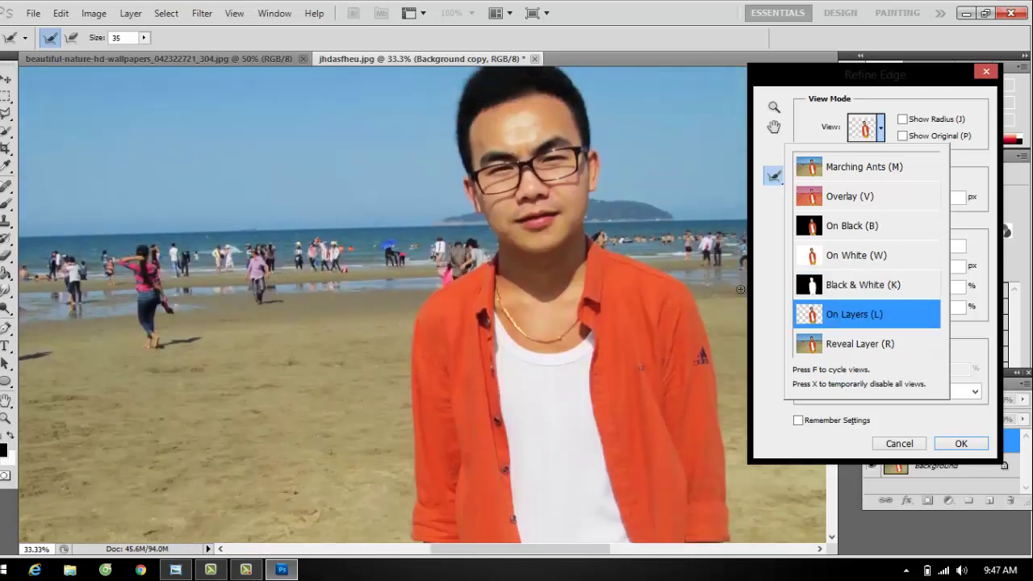
pyautogui.click(882, 133)
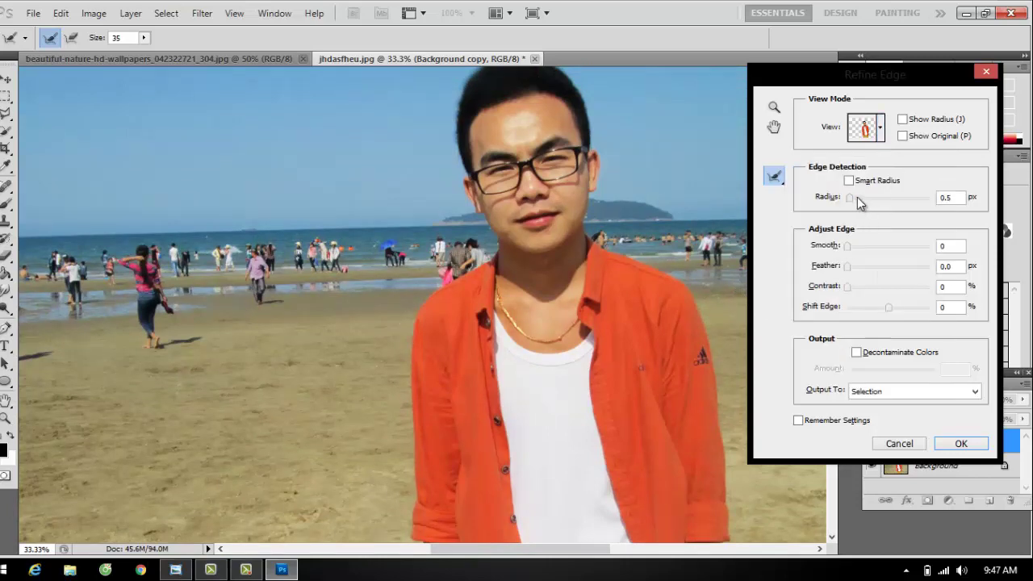
pyautogui.moveTo(851, 198); pyautogui.dragTo(866, 202)
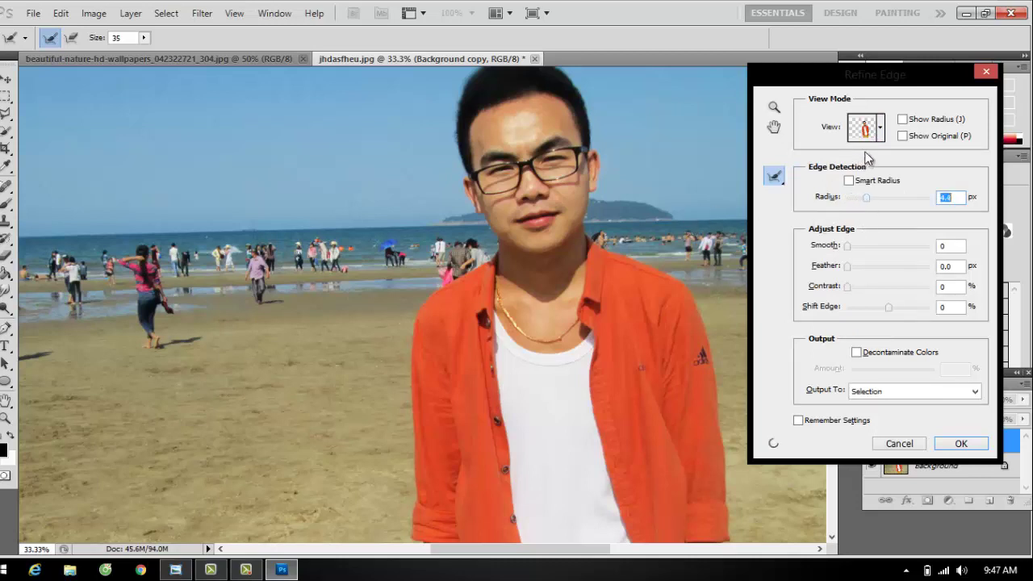
# Step: Return the preview to On Black and raise the edge detection radius to 7.5 px
pyautogui.click(880, 128)
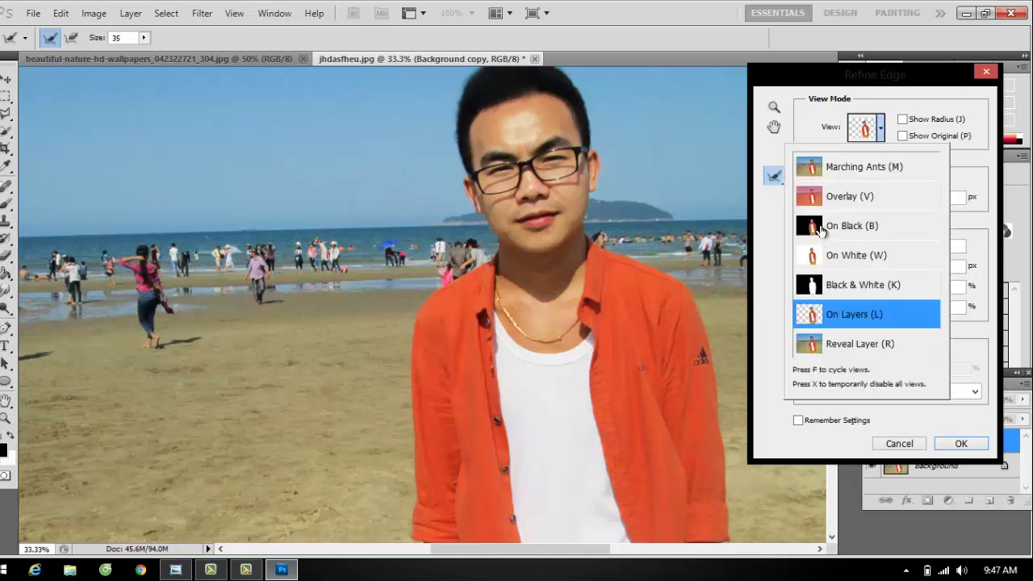
pyautogui.scroll(2, 646, 230)
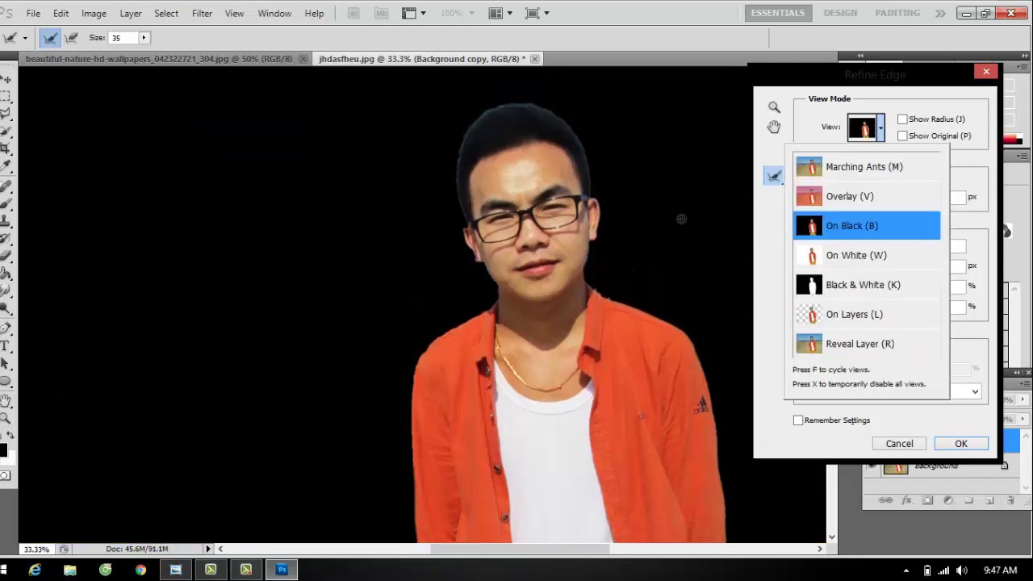
pyautogui.click(880, 130)
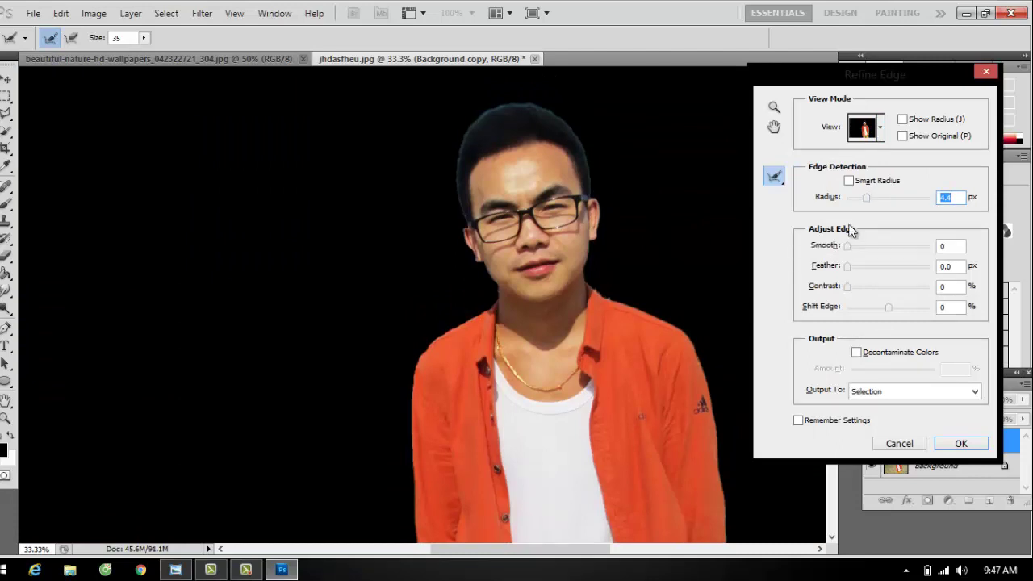
pyautogui.moveTo(863, 201); pyautogui.dragTo(869, 199)
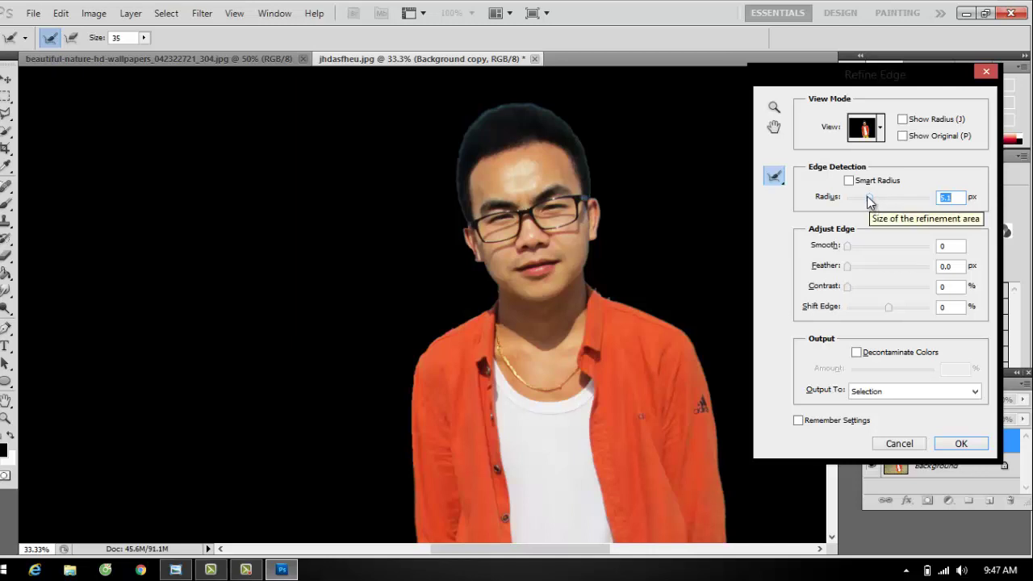
pyautogui.click(871, 199)
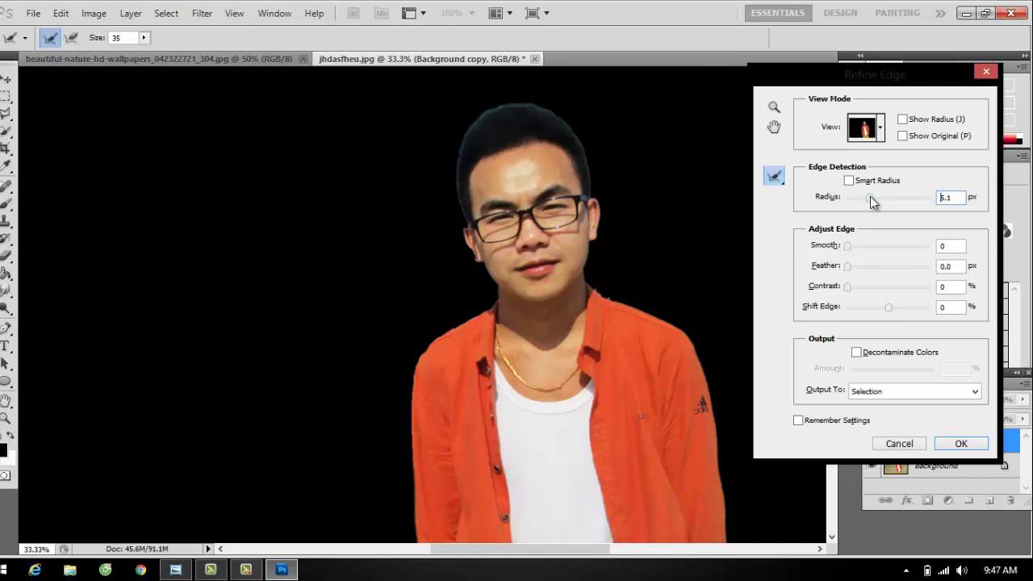
pyautogui.moveTo(872, 198); pyautogui.dragTo(875, 198)
# Step: Set the edge adjustments to Smooth 10 and Feather 2.1 px
pyautogui.moveTo(847, 246); pyautogui.dragTo(852, 246)
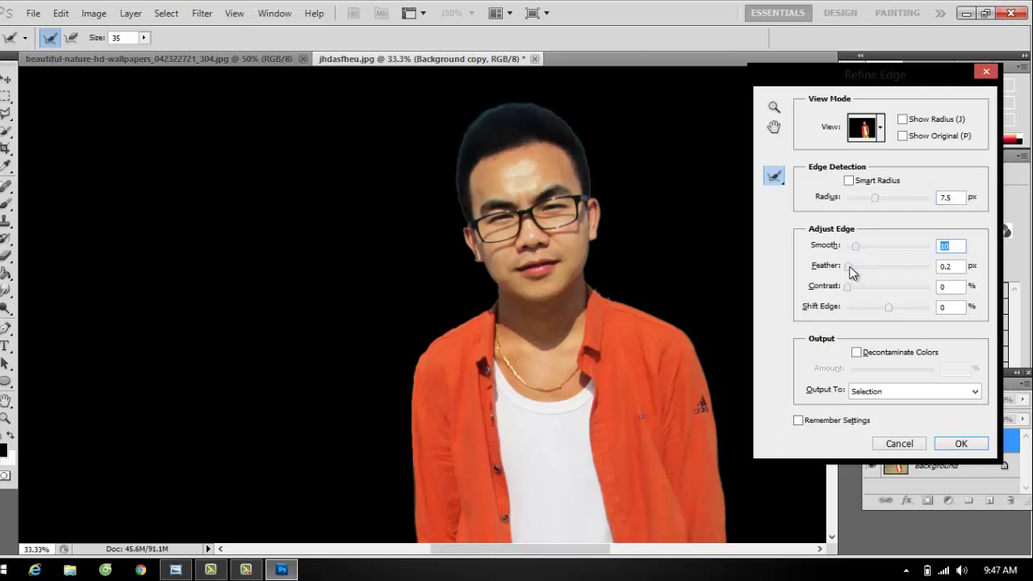
pyautogui.moveTo(847, 266); pyautogui.dragTo(857, 275)
pyautogui.click(856, 262)
# Step: Enable Decontaminate Colors at 50% and output the refined selection to a new layer with a layer mask
pyautogui.click(857, 353)
pyautogui.scroll(-2, 637, 339)
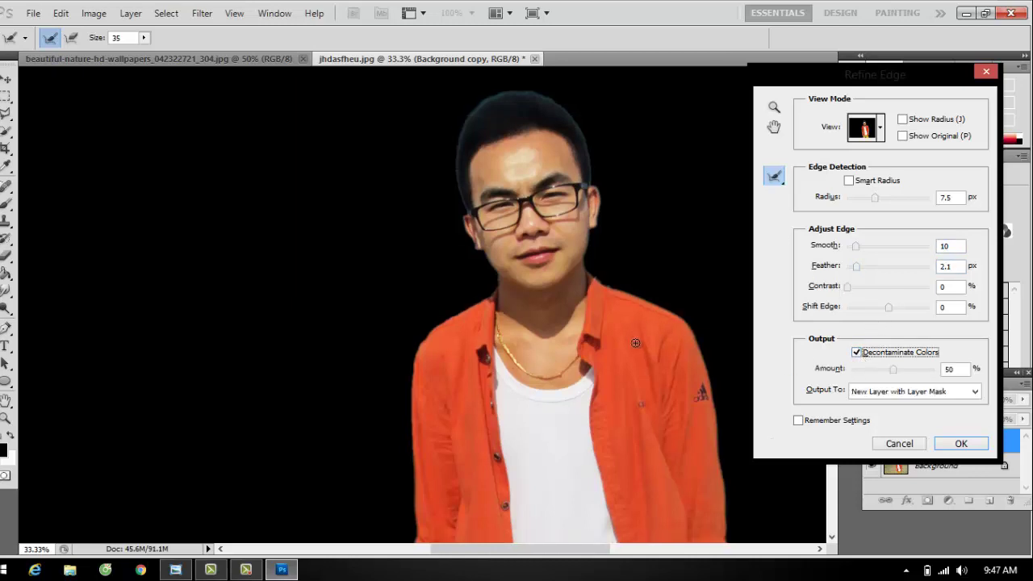
pyautogui.scroll(1, 636, 342)
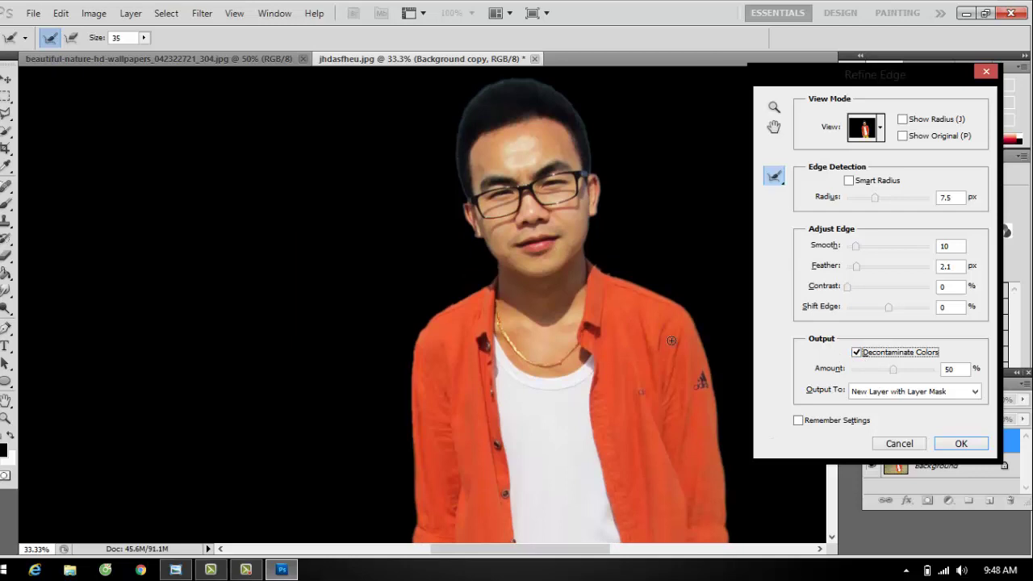
pyautogui.click(960, 443)
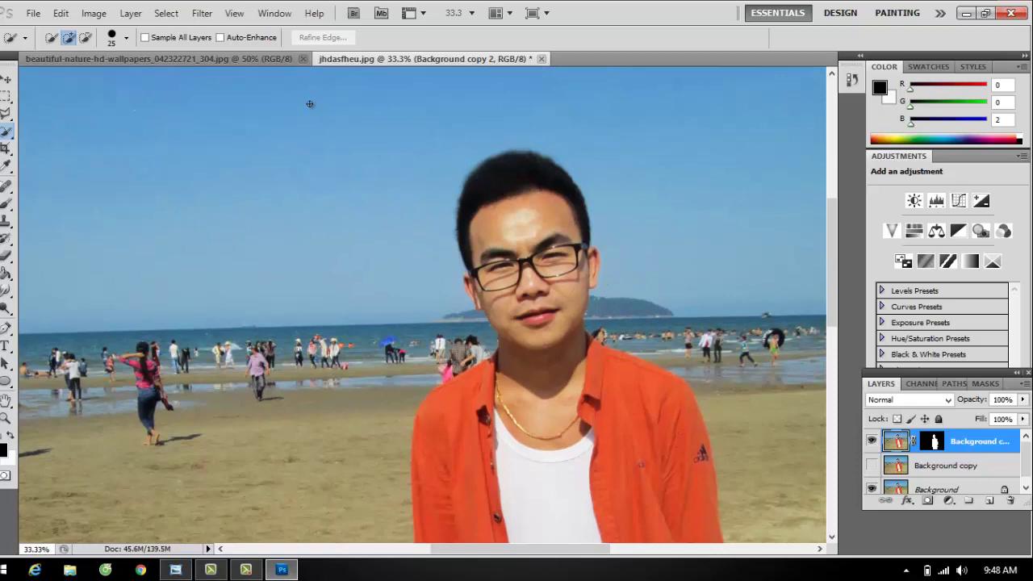
pyautogui.scroll(-6, 310, 104)
pyautogui.scroll(3, 363, 230)
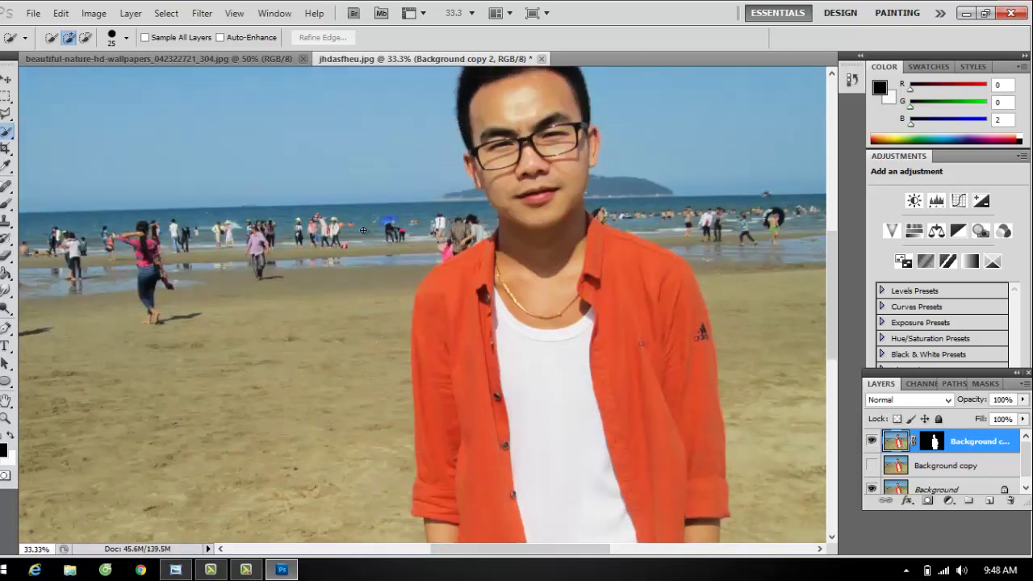
pyautogui.scroll(3, 364, 230)
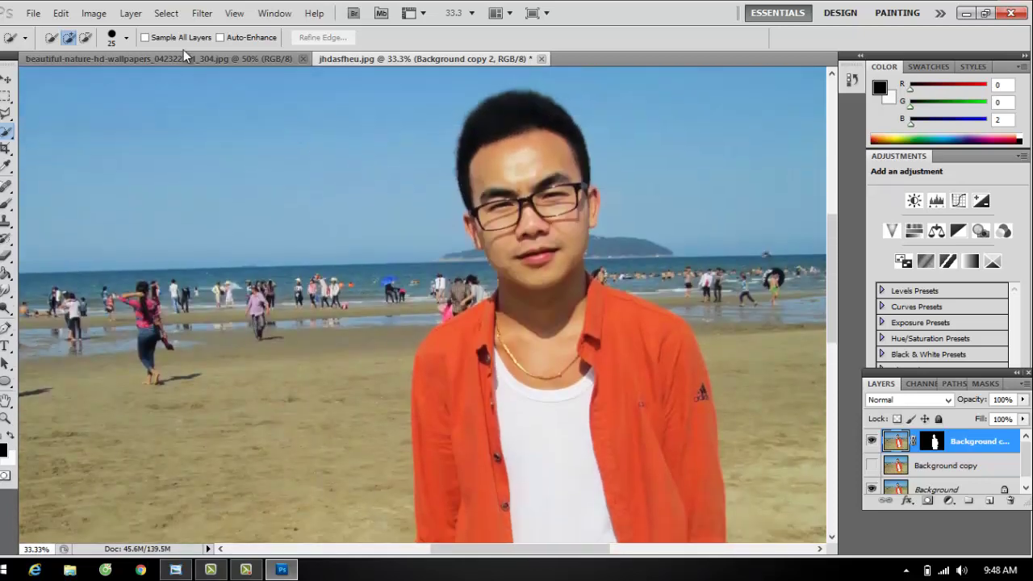
# Step: Switch to the sunset wave wallpaper document and crop it along its full image boundaries
pyautogui.click(174, 57)
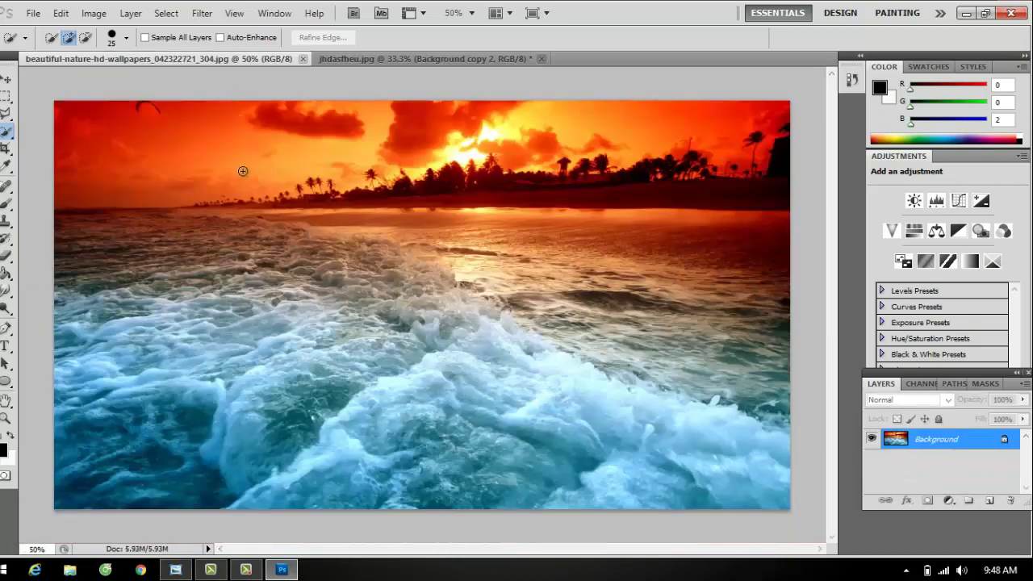
pyautogui.click(5, 150)
pyautogui.click(45, 147)
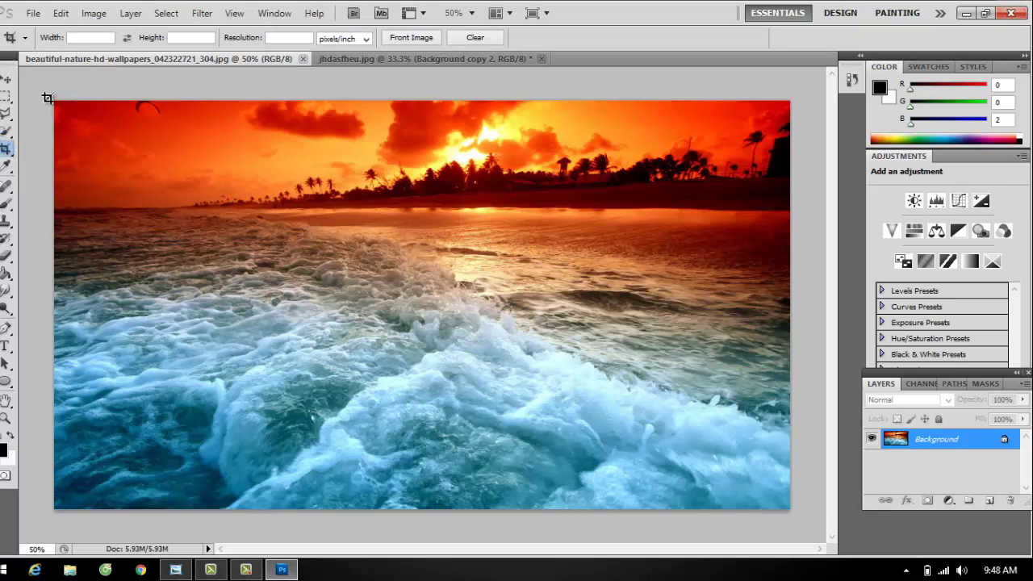
pyautogui.moveTo(48, 99); pyautogui.dragTo(792, 511)
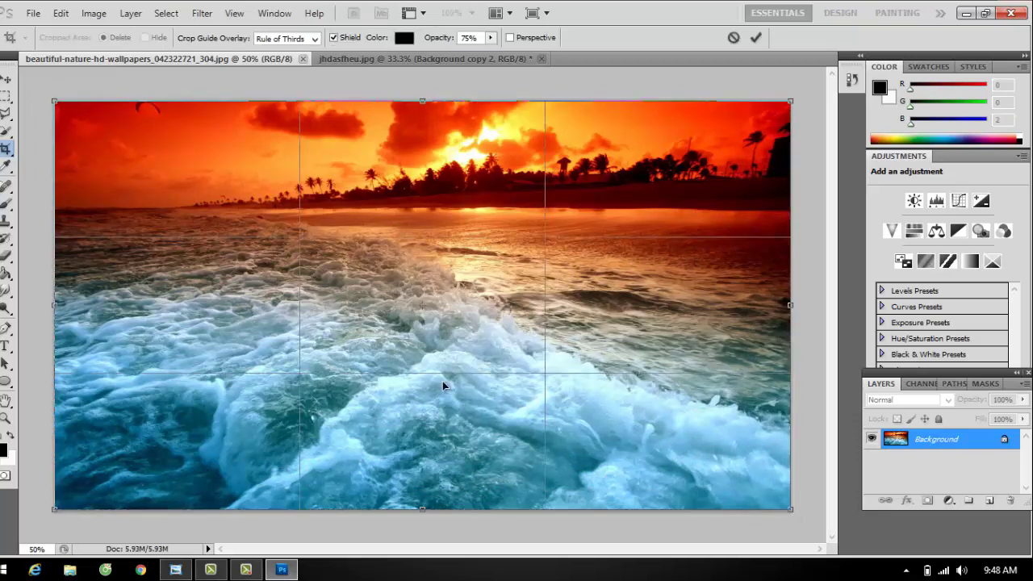
pyautogui.press('Return')
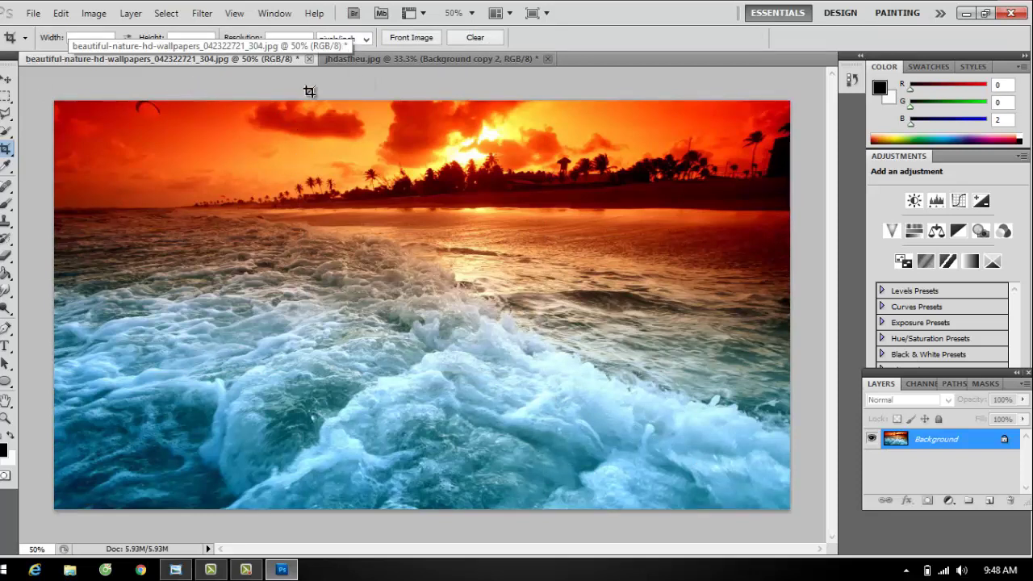
# Step: Open the broken-glass image SGuuz0o from the Downloads folder
pyautogui.click(33, 13)
pyautogui.click(48, 44)
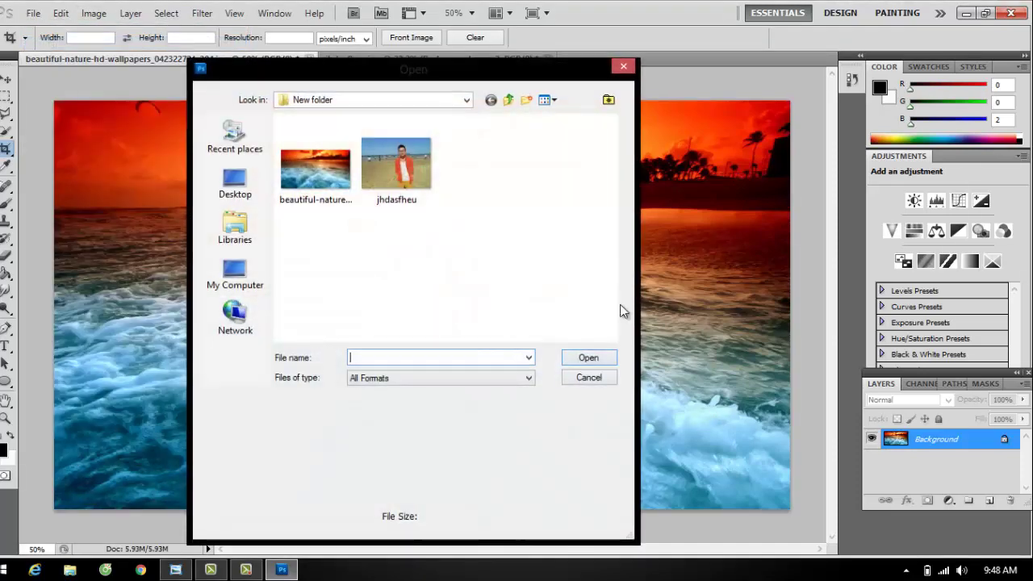
pyautogui.click(234, 184)
pyautogui.click(329, 233)
pyautogui.scroll(-3, 380, 232)
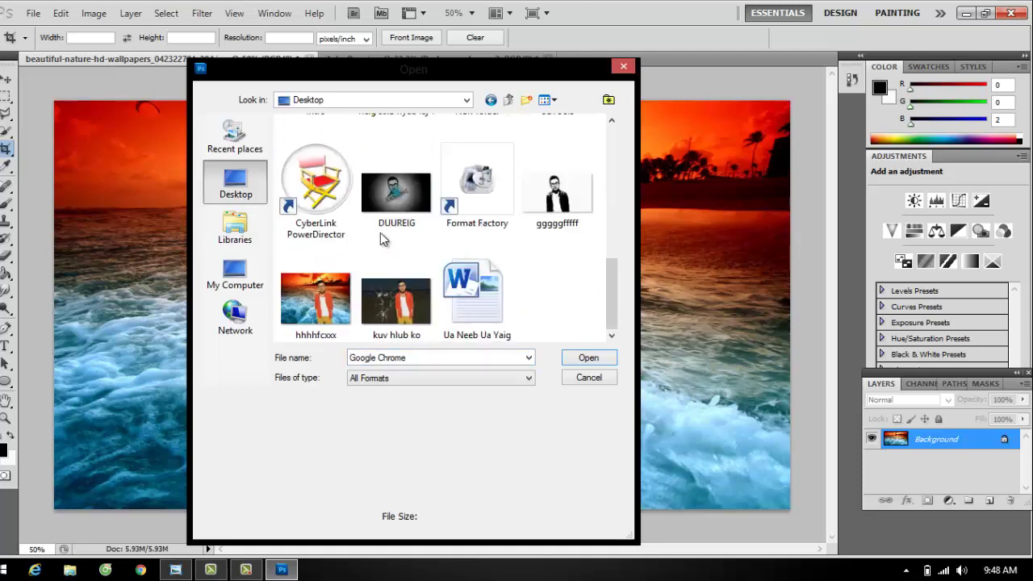
pyautogui.scroll(2, 381, 243)
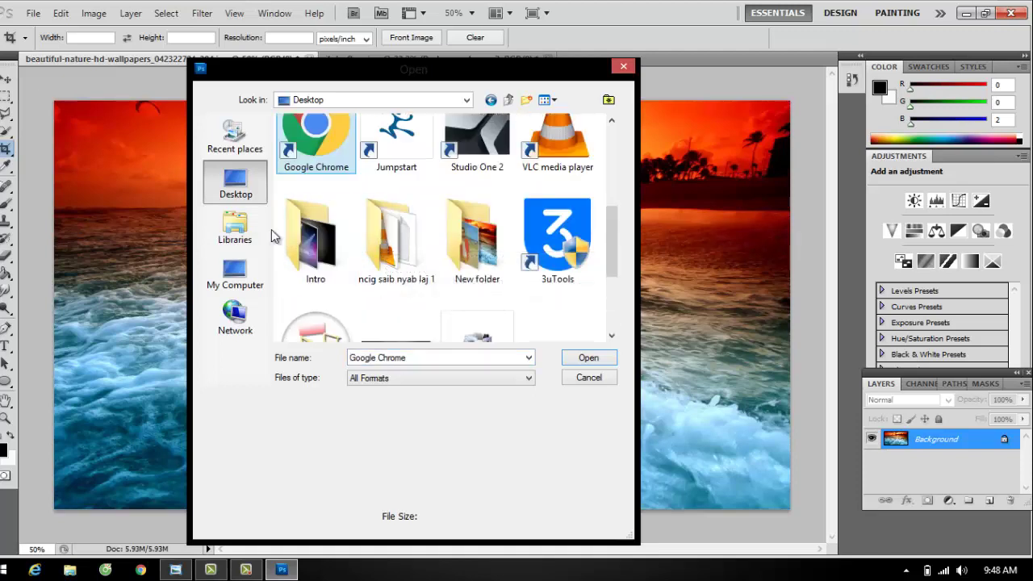
pyautogui.scroll(2, 436, 202)
pyautogui.scroll(1, 436, 202)
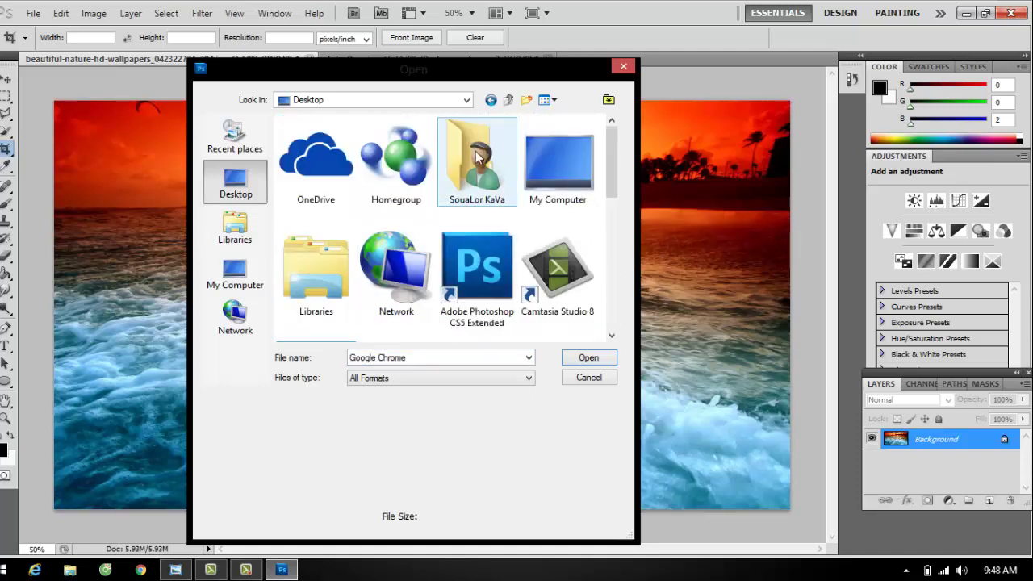
pyautogui.doubleClick(442, 180)
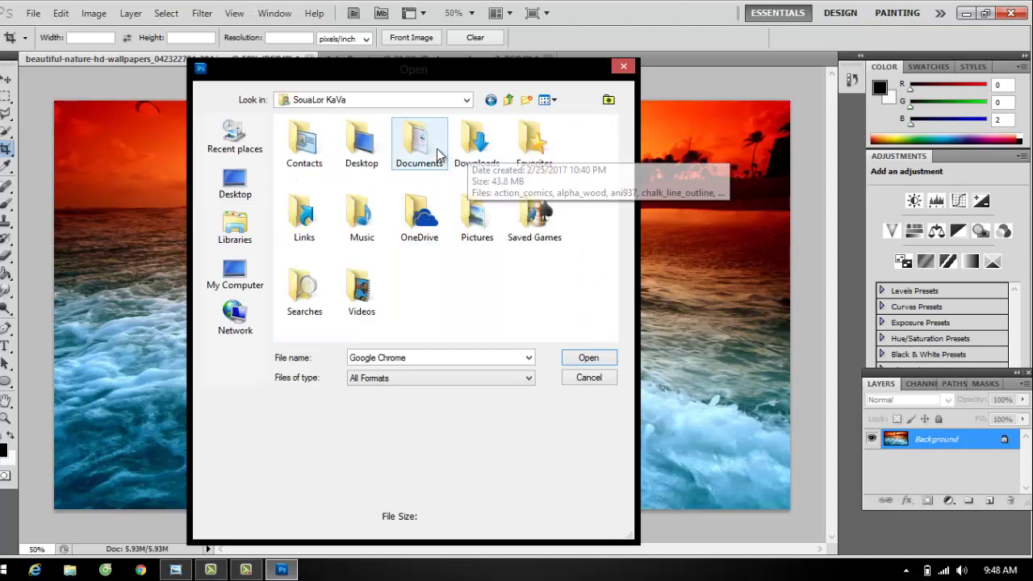
pyautogui.doubleClick(460, 148)
pyautogui.click(428, 257)
pyautogui.scroll(-5, 429, 259)
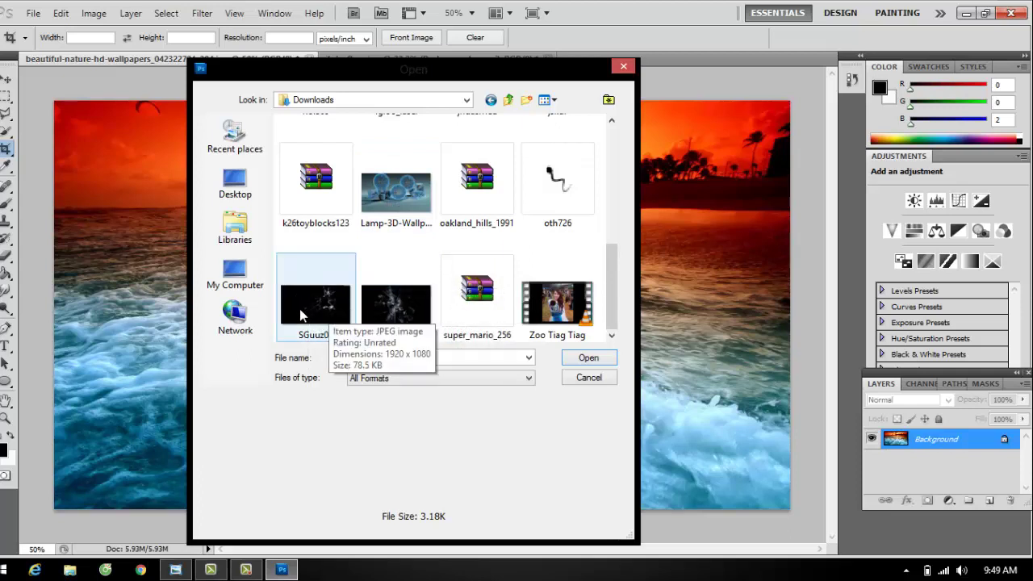
pyautogui.click(304, 308)
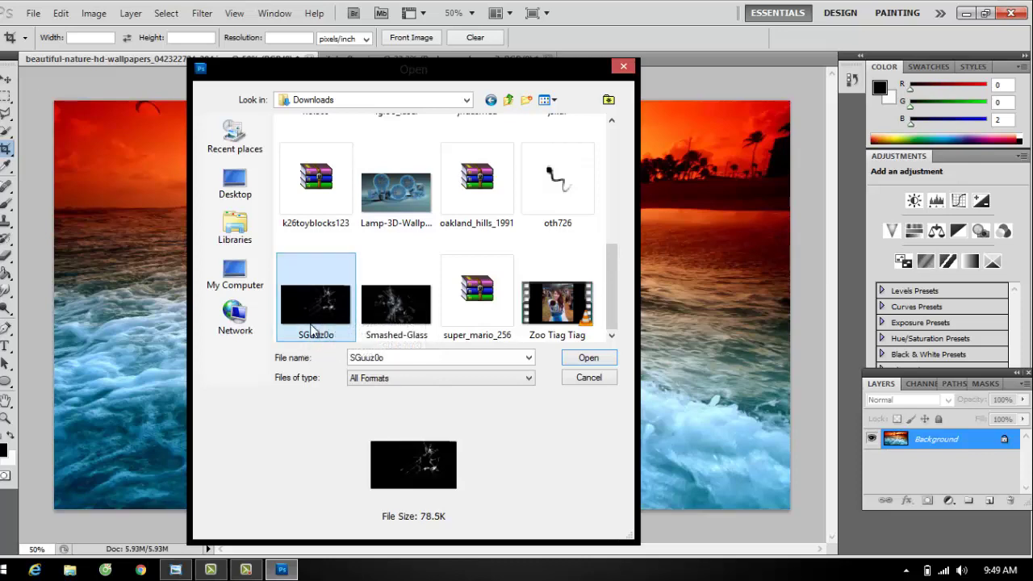
pyautogui.doubleClick(313, 317)
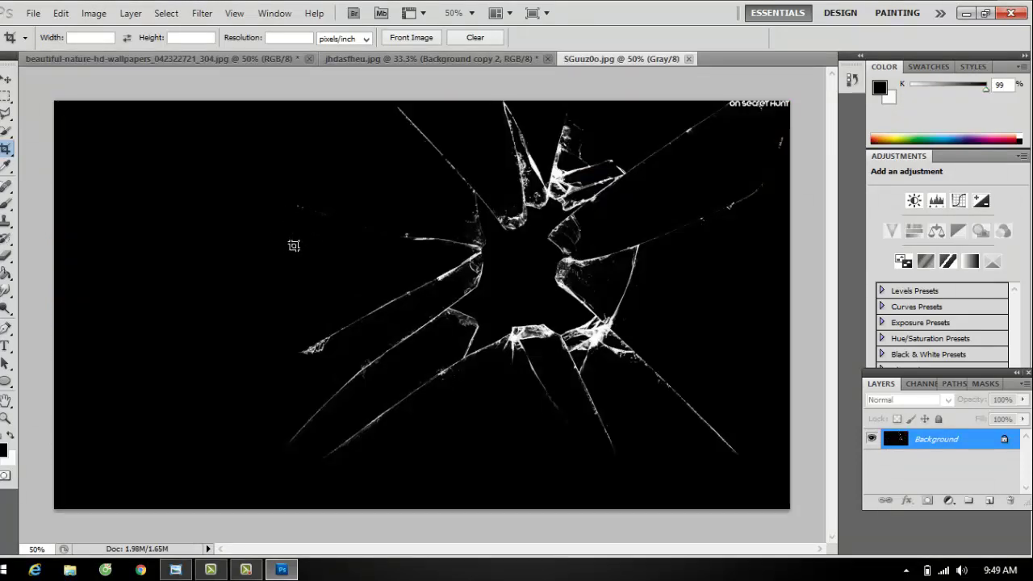
# Step: Select the entire broken-glass image with a rectangular marquee and move it into the jhdasfheu.jpg document
pyautogui.click(5, 97)
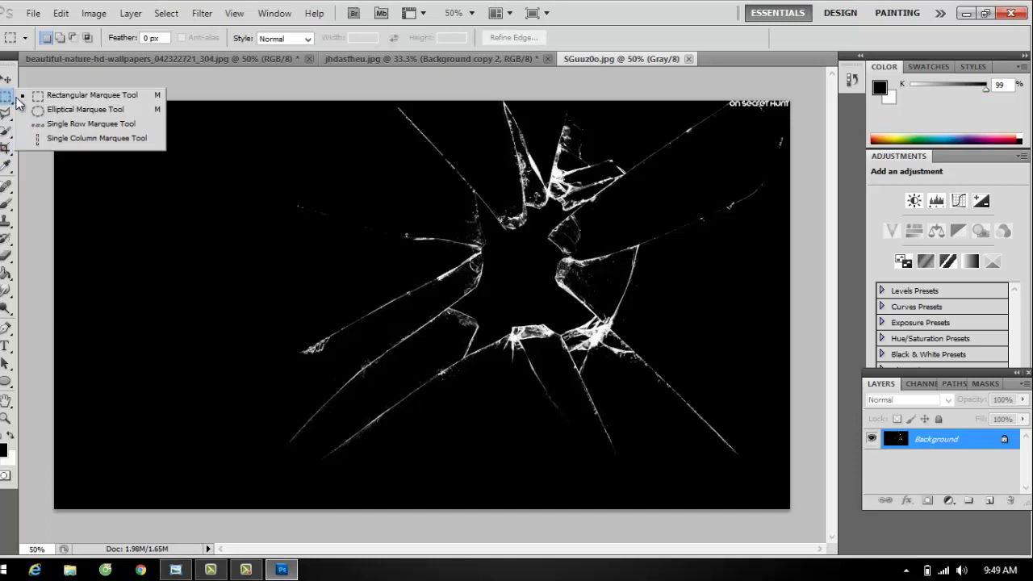
pyautogui.click(38, 98)
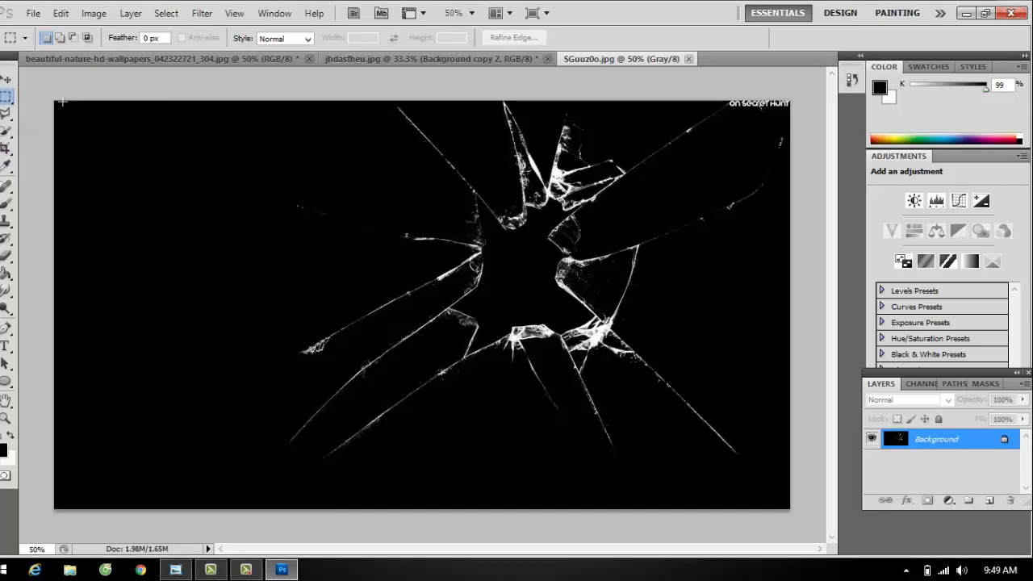
pyautogui.moveTo(94, 138); pyautogui.dragTo(789, 518)
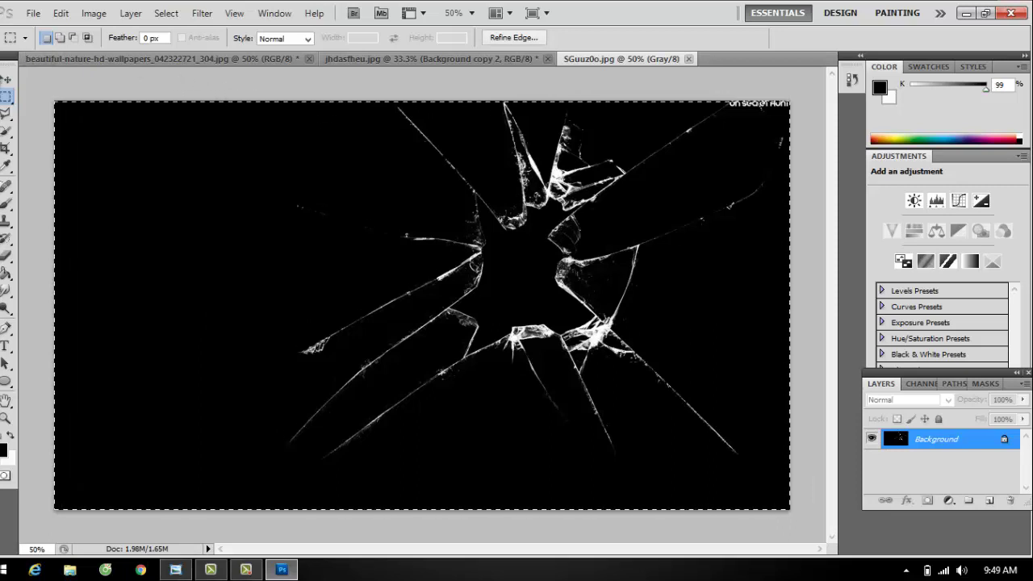
pyautogui.click(8, 81)
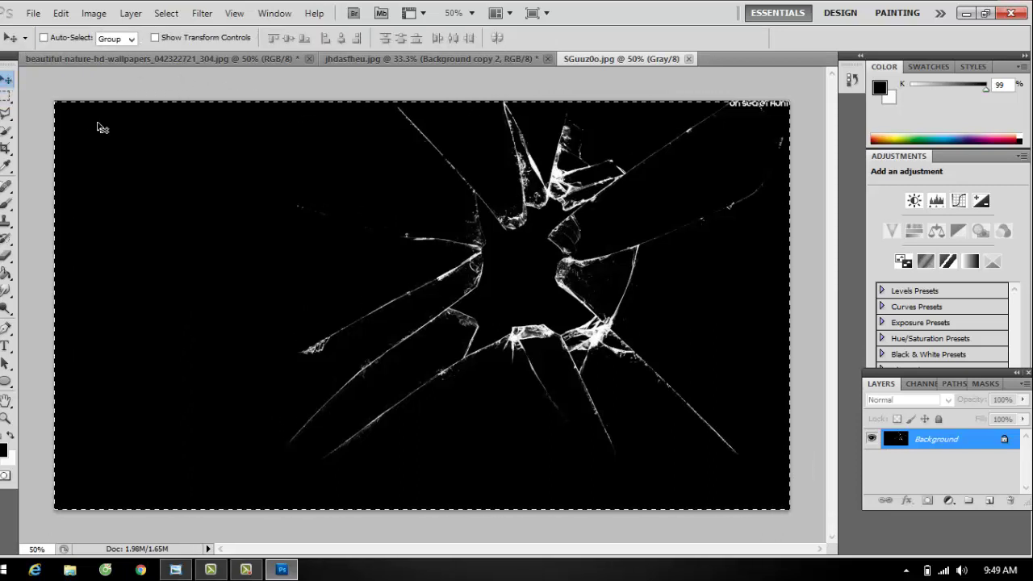
pyautogui.moveTo(209, 201); pyautogui.dragTo(390, 214)
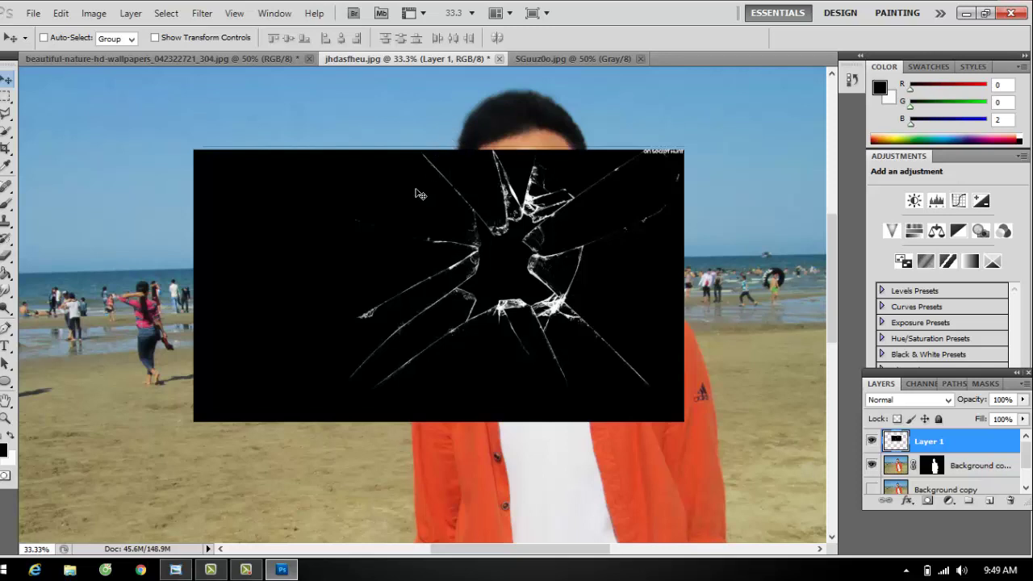
# Step: Free-transform the glass layer to about 108% width and 117% height, rotate it about -179.5°, and shift it up and left
pyautogui.hotkey('ctrl', 't')
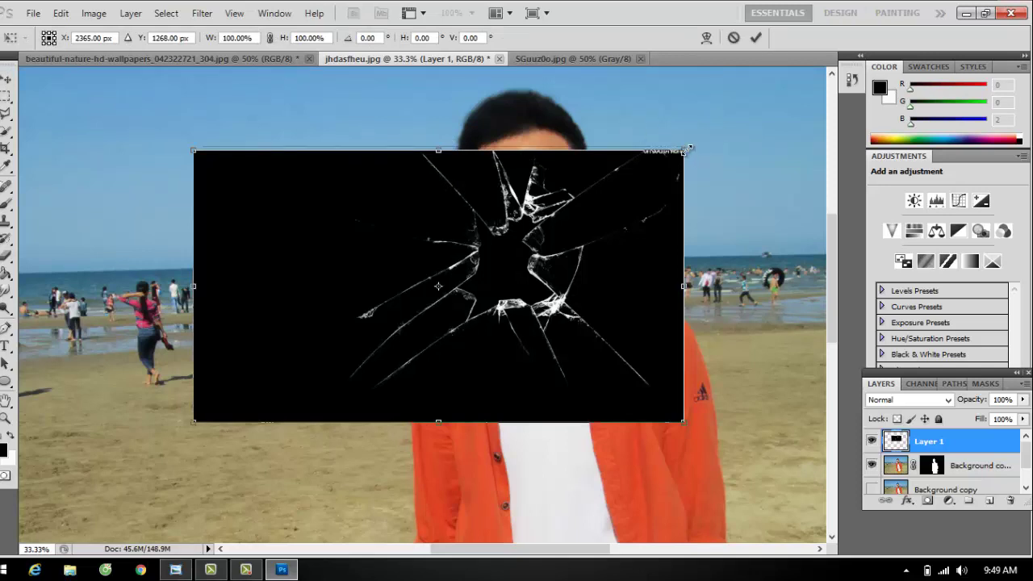
pyautogui.moveTo(687, 150); pyautogui.dragTo(720, 105)
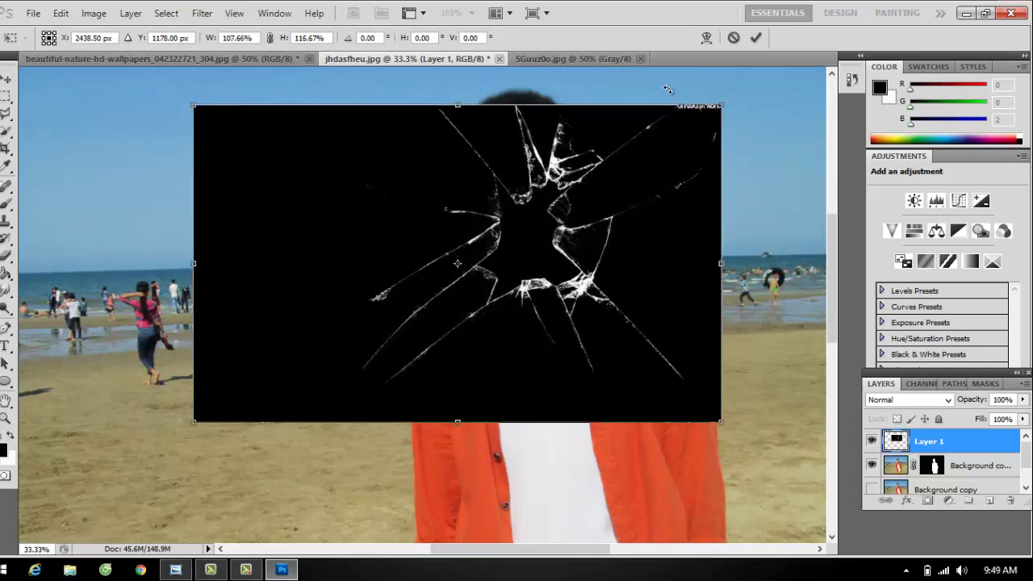
pyautogui.moveTo(556, 80); pyautogui.dragTo(412, 329)
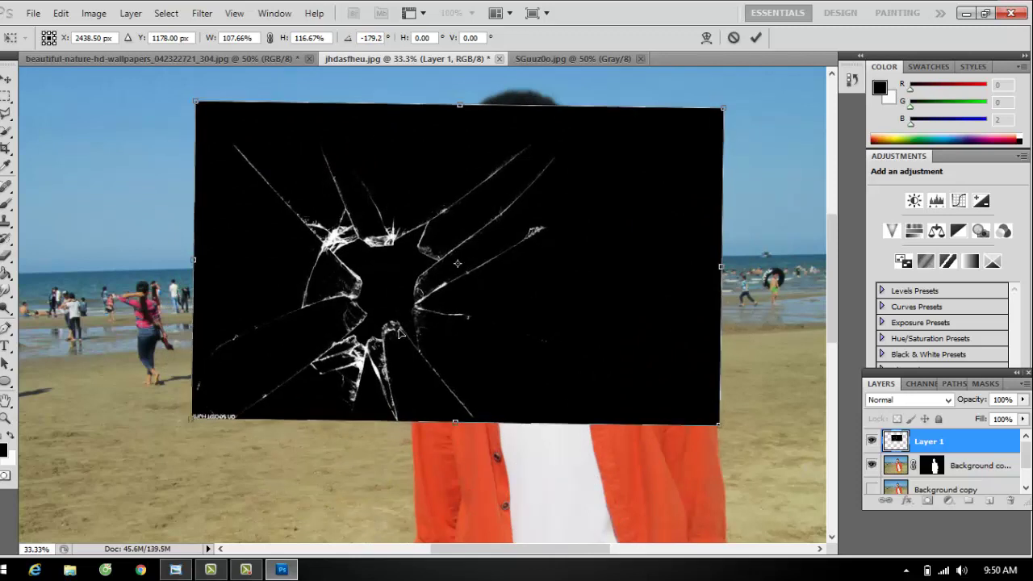
pyautogui.moveTo(387, 441); pyautogui.dragTo(388, 441)
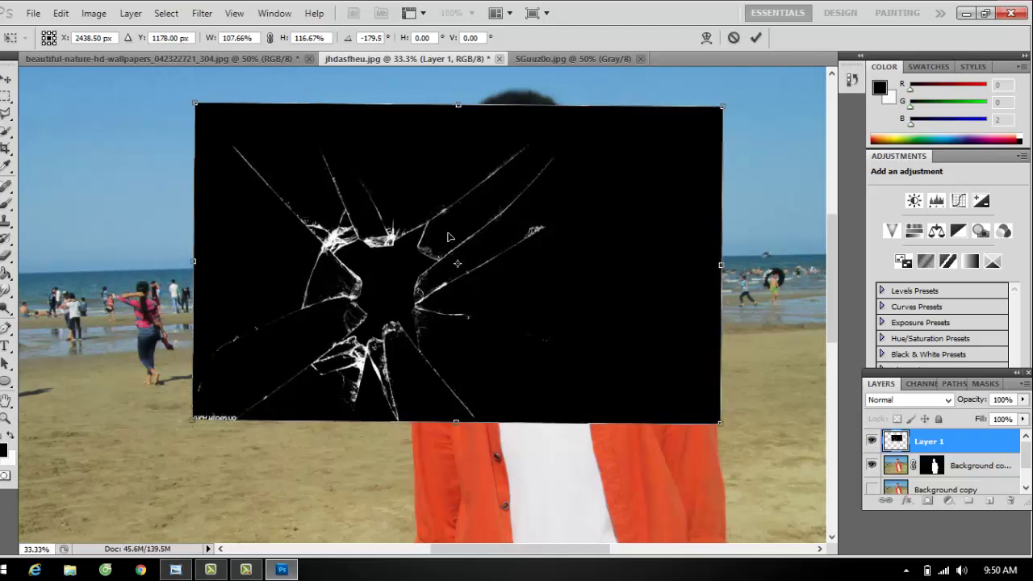
pyautogui.moveTo(449, 237); pyautogui.dragTo(337, 200)
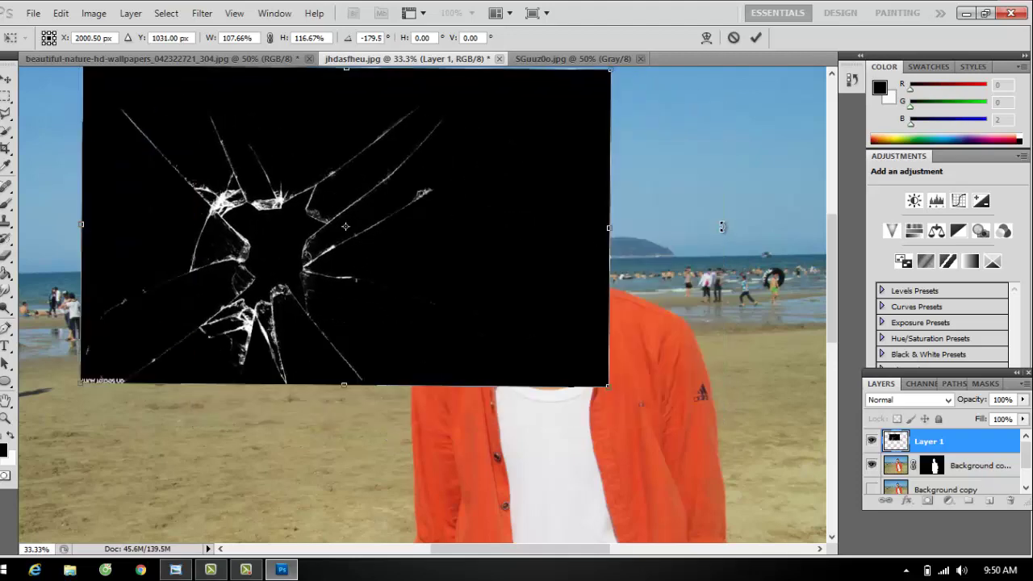
# Step: Stretch the glass layer from the canvas's upper-left corner to cover the whole photo, about 241% by 318%, with its rotation straightened to 179.88°
pyautogui.hotkey('ctrl', '-')
pyautogui.hotkey('ctrl', '-')
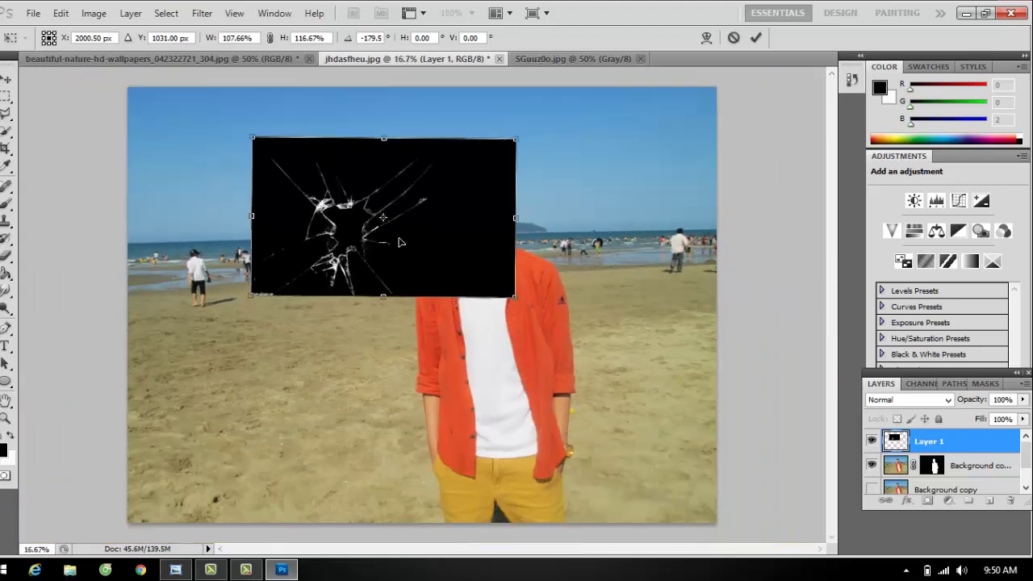
pyautogui.moveTo(399, 242); pyautogui.dragTo(272, 191)
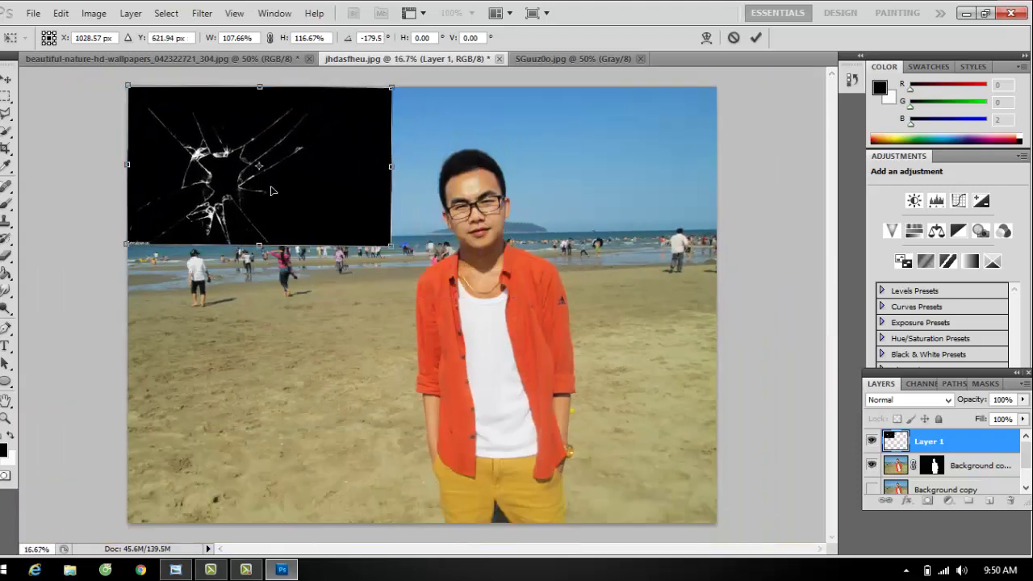
pyautogui.moveTo(393, 247); pyautogui.dragTo(715, 521)
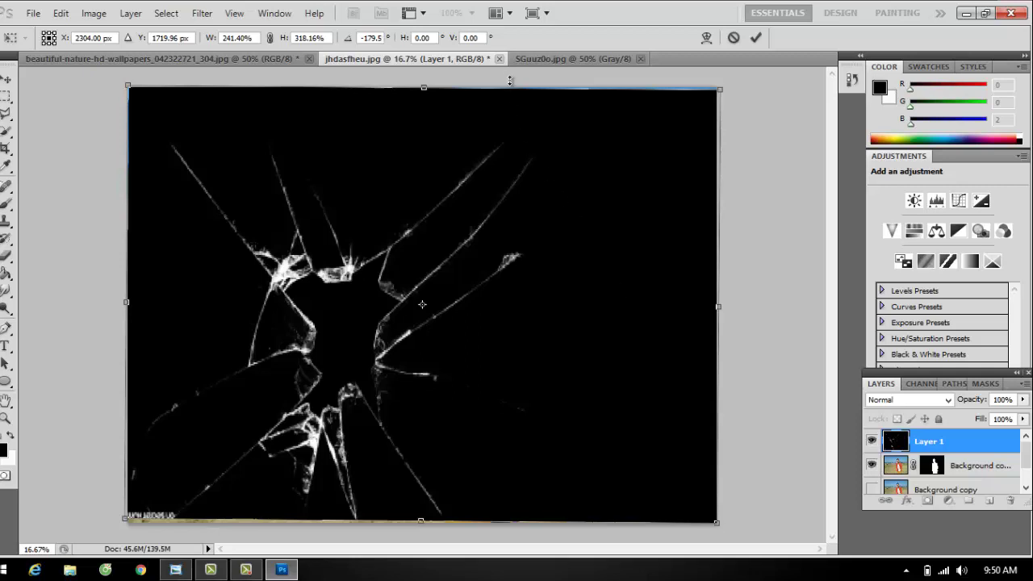
pyautogui.moveTo(505, 71); pyautogui.dragTo(507, 71)
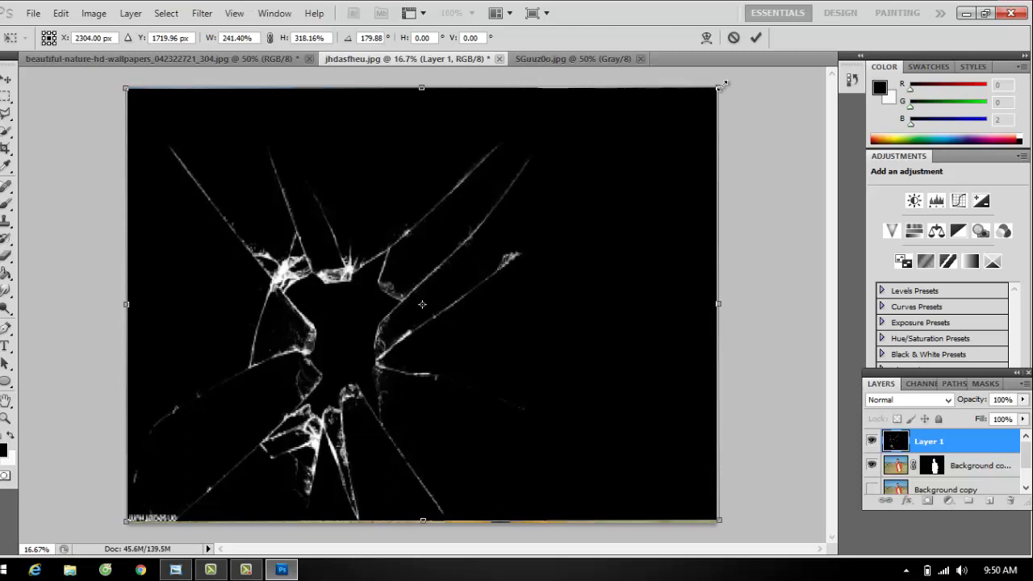
pyautogui.moveTo(724, 84); pyautogui.dragTo(722, 85)
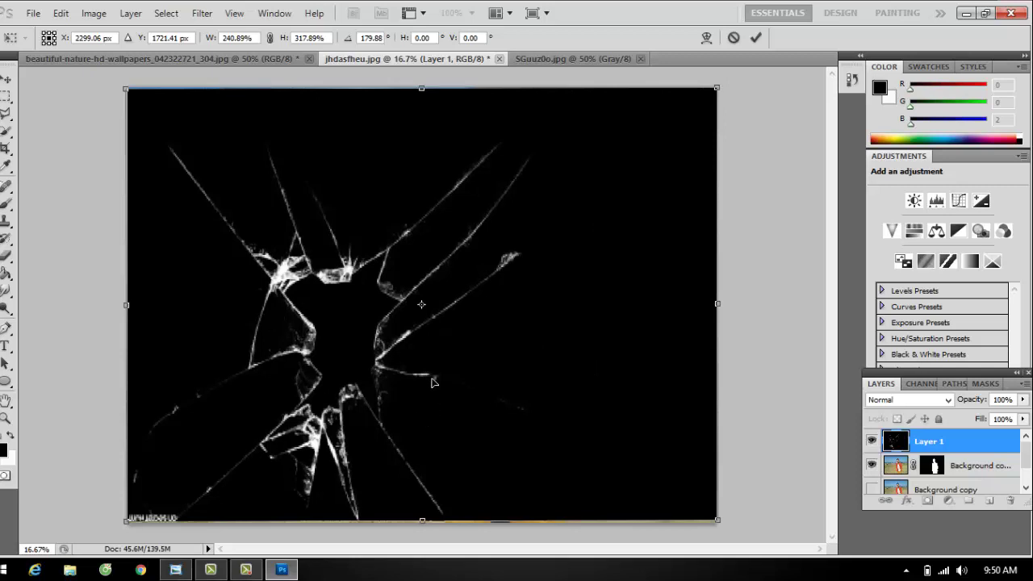
pyautogui.press('Return')
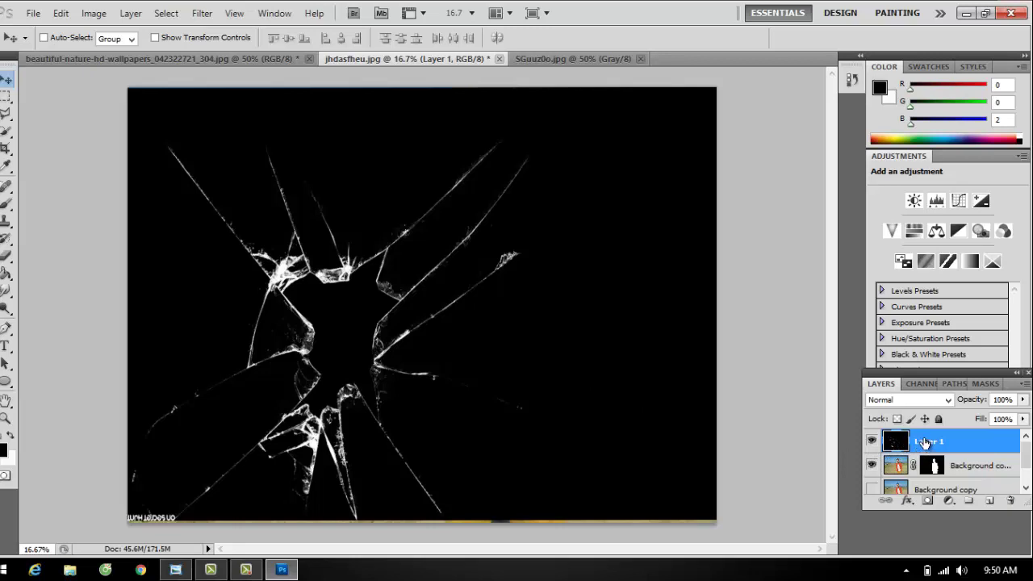
# Step: Move the glass layer, Layer 1, directly beneath the masked cutout of the man
pyautogui.keyDown('shift'); pyautogui.click(928, 465); pyautogui.keyUp('shift')
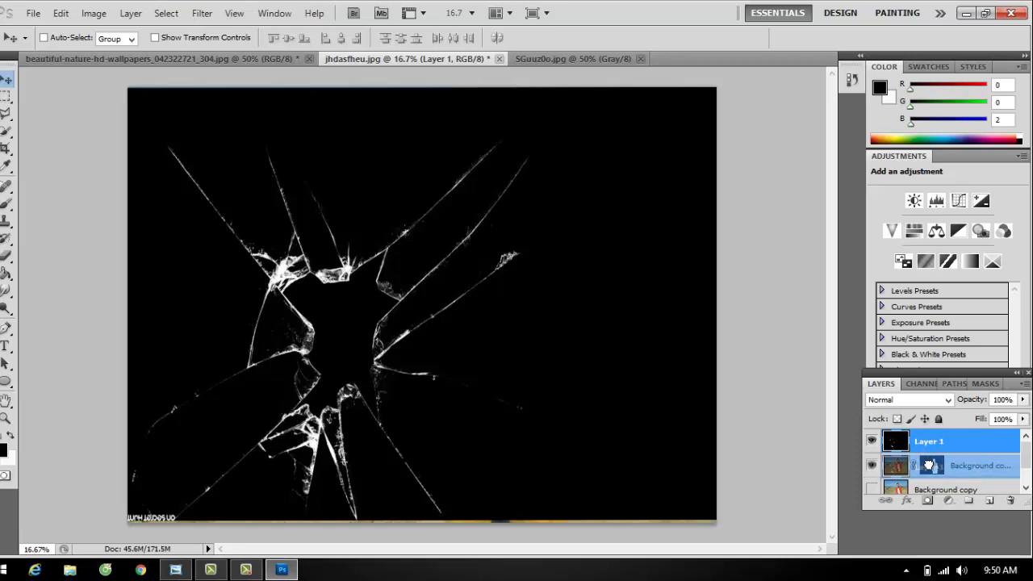
pyautogui.keyDown('ctrl'); pyautogui.click(930, 466); pyautogui.keyUp('ctrl')
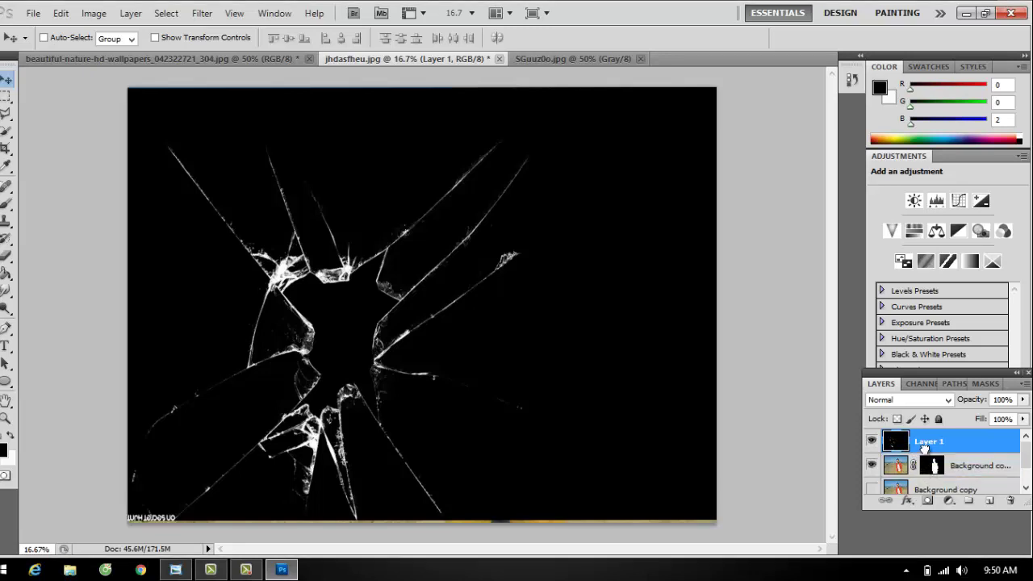
pyautogui.moveTo(924, 449); pyautogui.dragTo(891, 476)
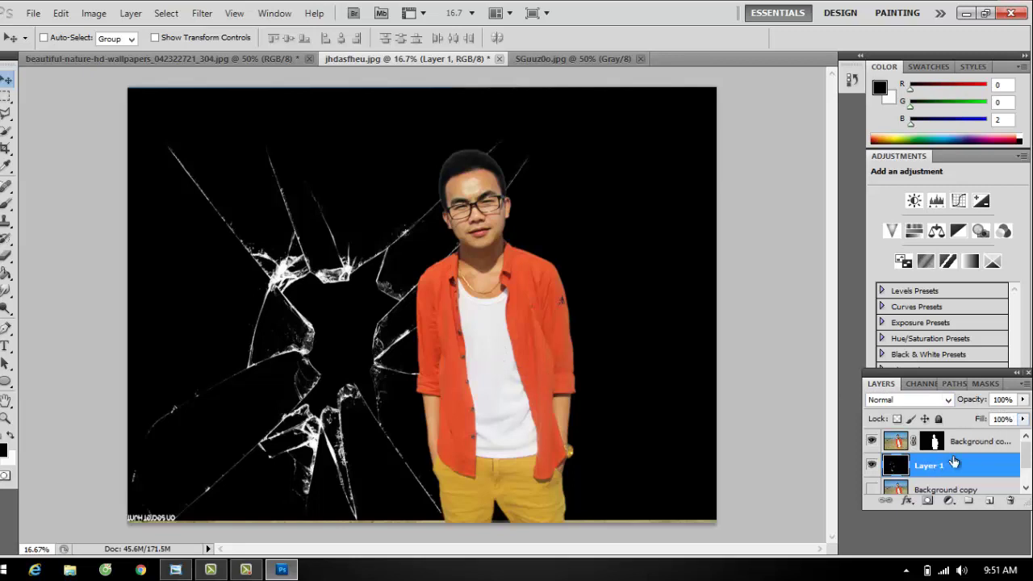
# Step: Lower the opacity of the glass layer, Layer 1, to 78% so the beach shows through it
pyautogui.click(1024, 421)
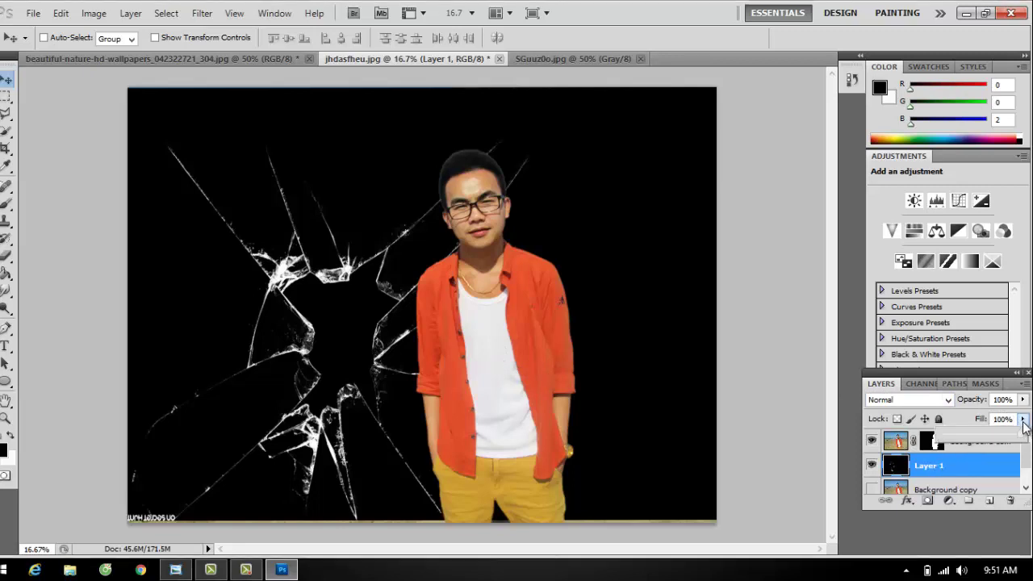
pyautogui.click(952, 454)
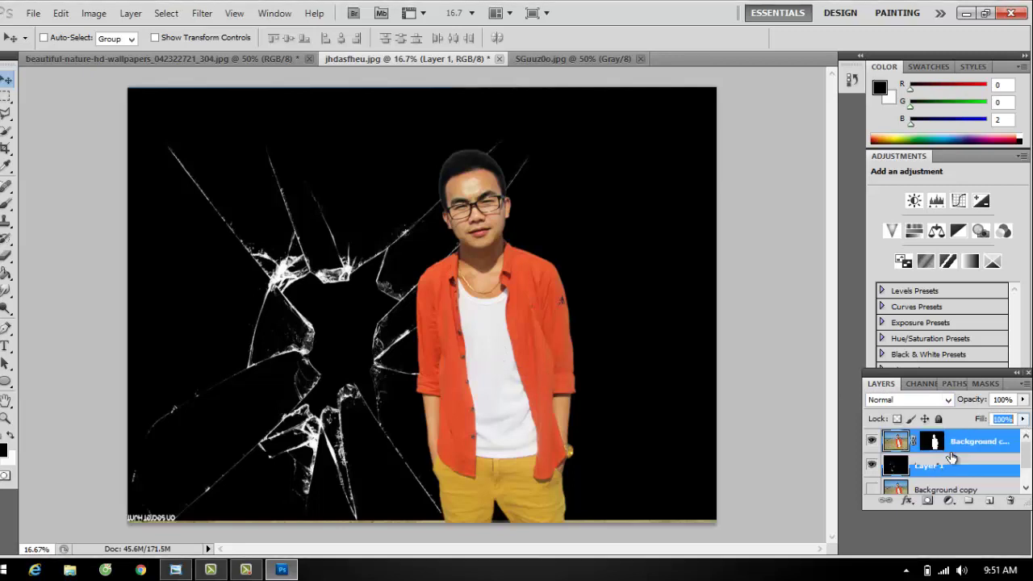
pyautogui.click(954, 464)
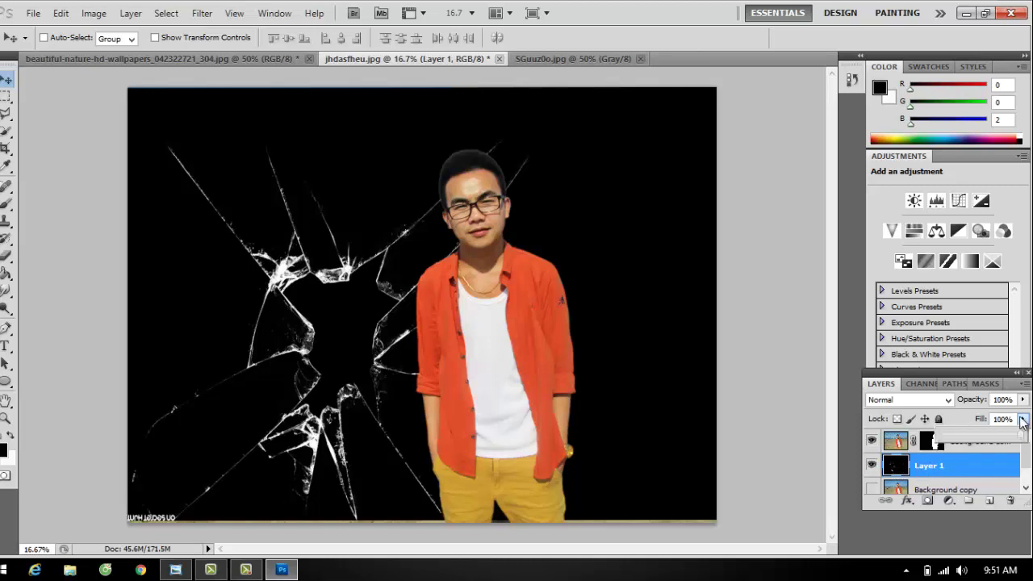
pyautogui.click(1023, 399)
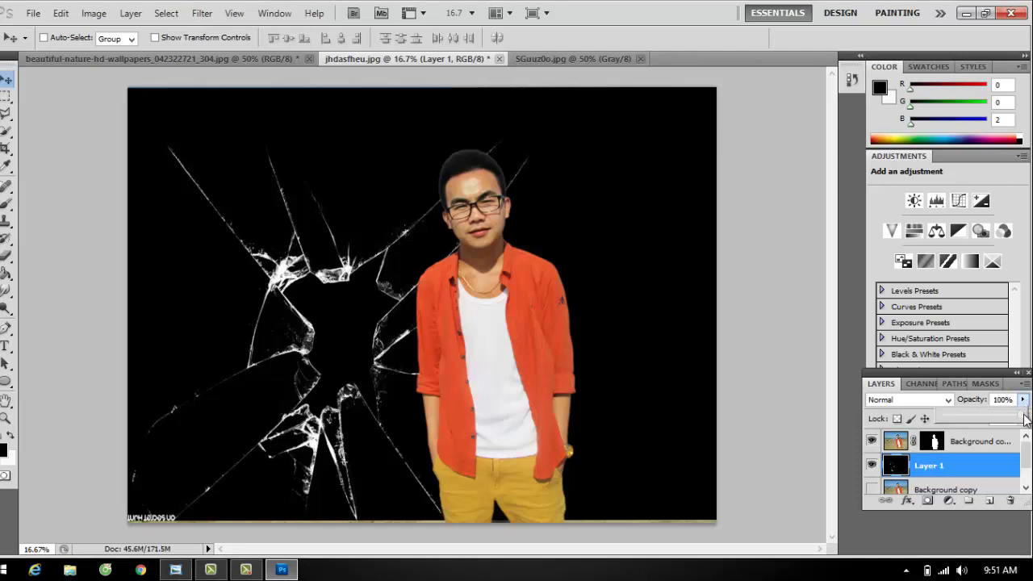
pyautogui.moveTo(1025, 417); pyautogui.dragTo(1015, 417)
pyautogui.moveTo(1011, 415); pyautogui.dragTo(1006, 416)
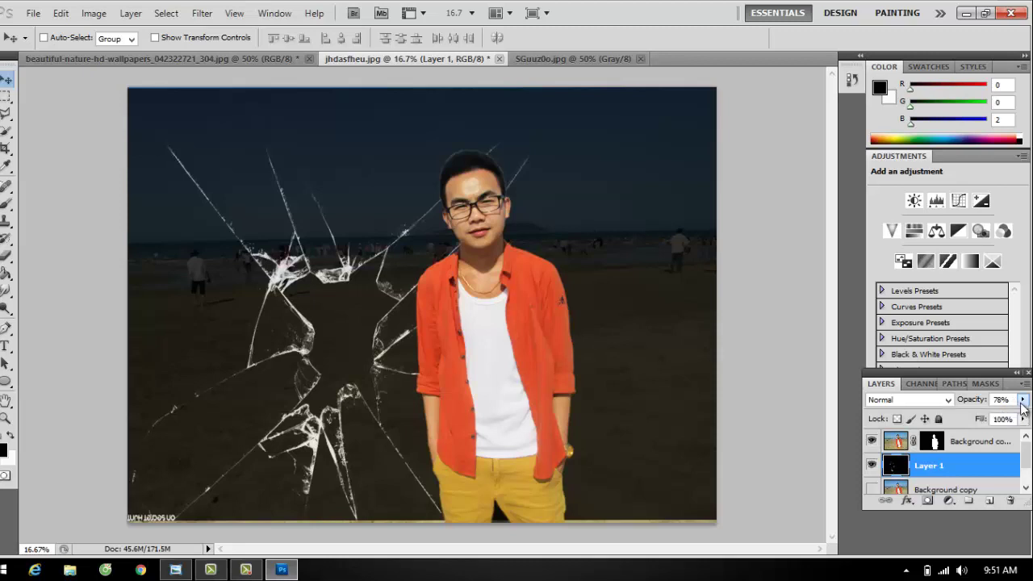
# Step: Reduce the fill of the glass layer to about 85%
pyautogui.click(1022, 419)
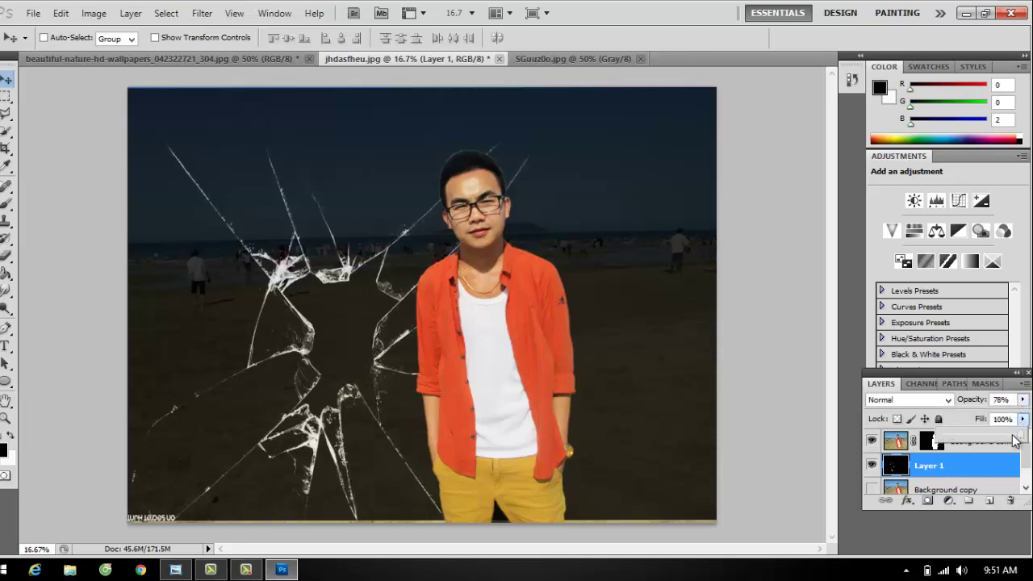
pyautogui.moveTo(1016, 440); pyautogui.dragTo(1018, 440)
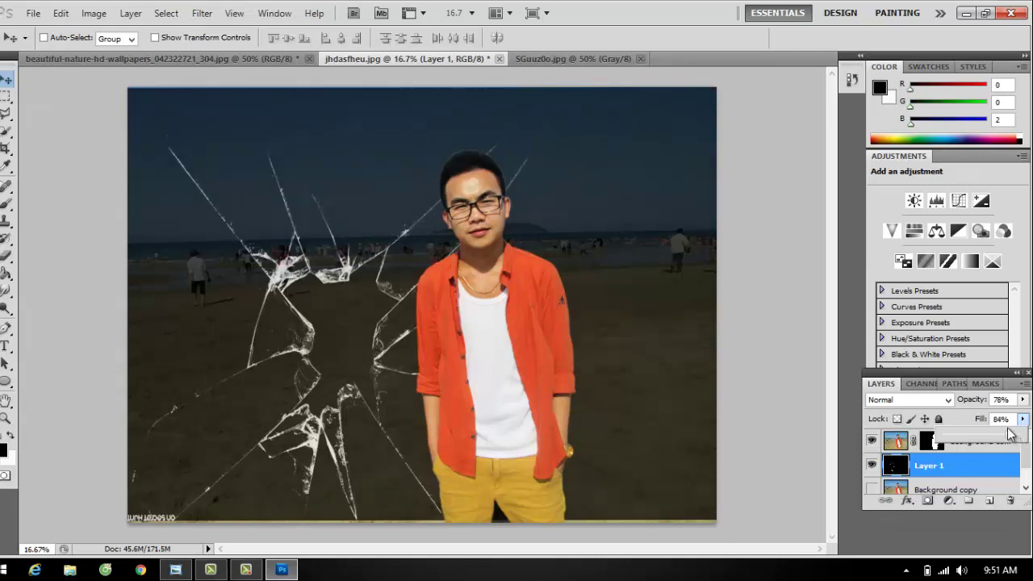
pyautogui.moveTo(1008, 435); pyautogui.dragTo(1010, 435)
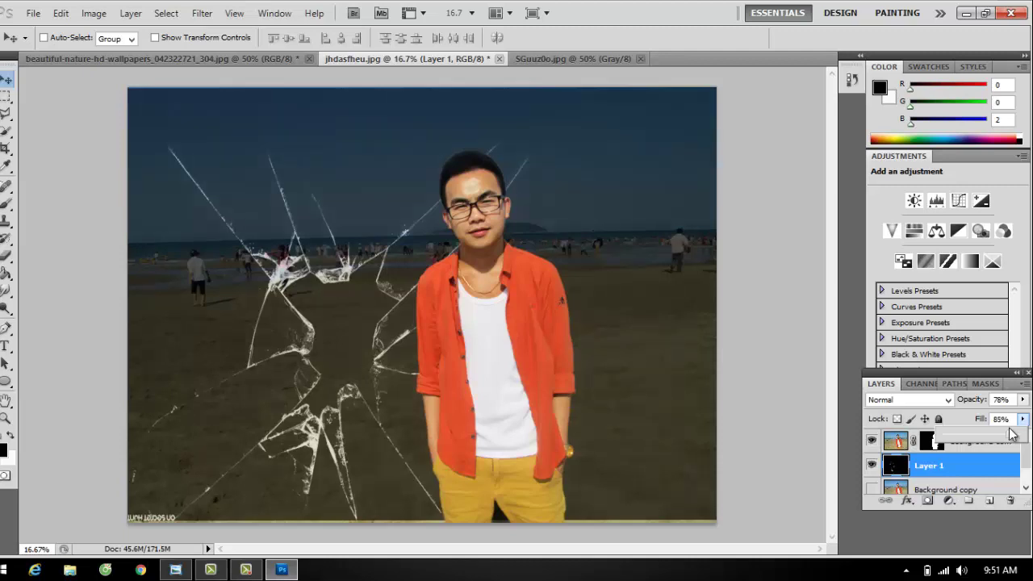
pyautogui.click(1022, 421)
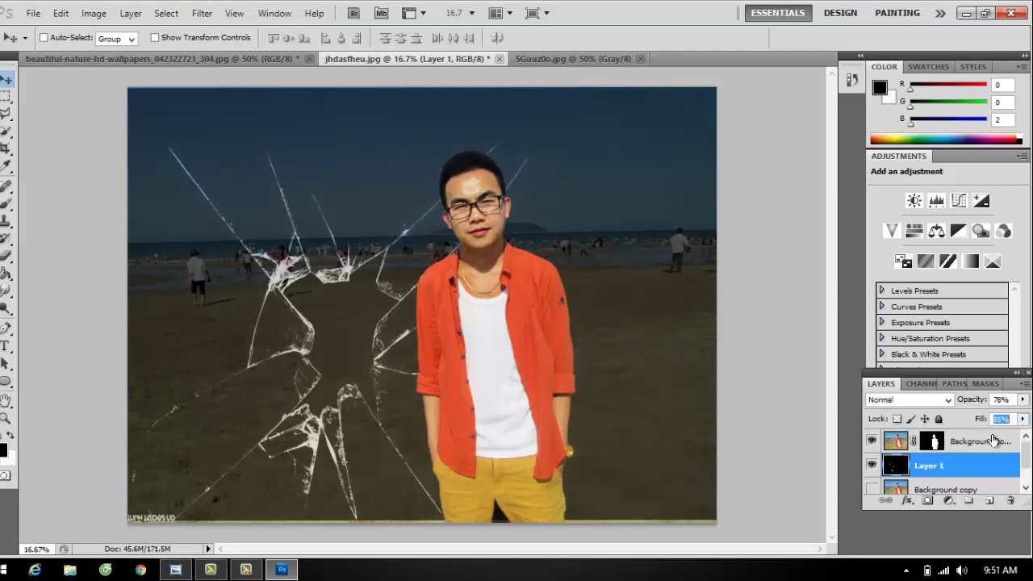
# Step: Toggle the visibility of the background layers to check how each one affects the glass composite, leaving Background shown and Background copy hidden
pyautogui.scroll(-1, 946, 466)
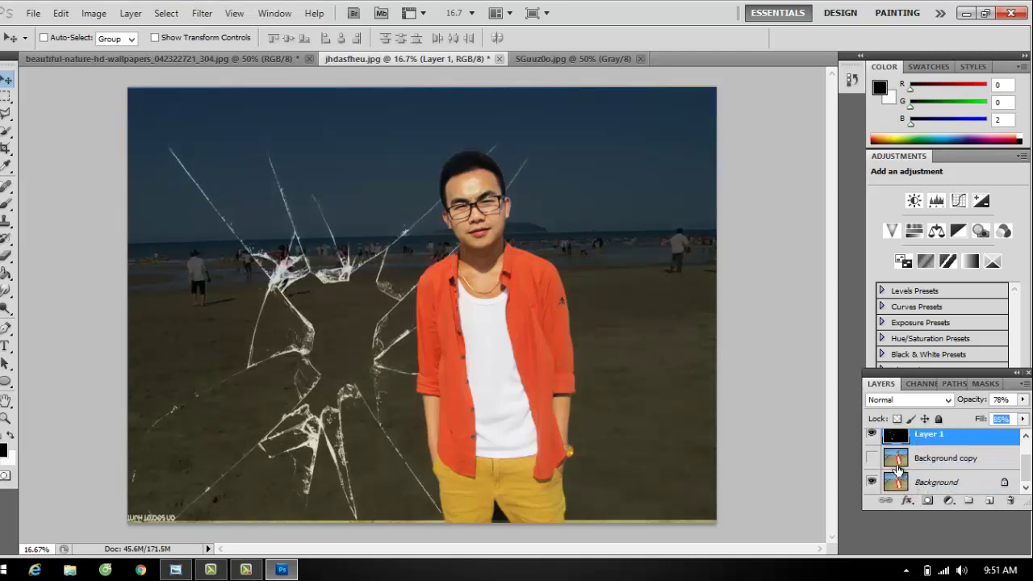
pyautogui.click(894, 461)
pyautogui.click(873, 460)
pyautogui.click(872, 459)
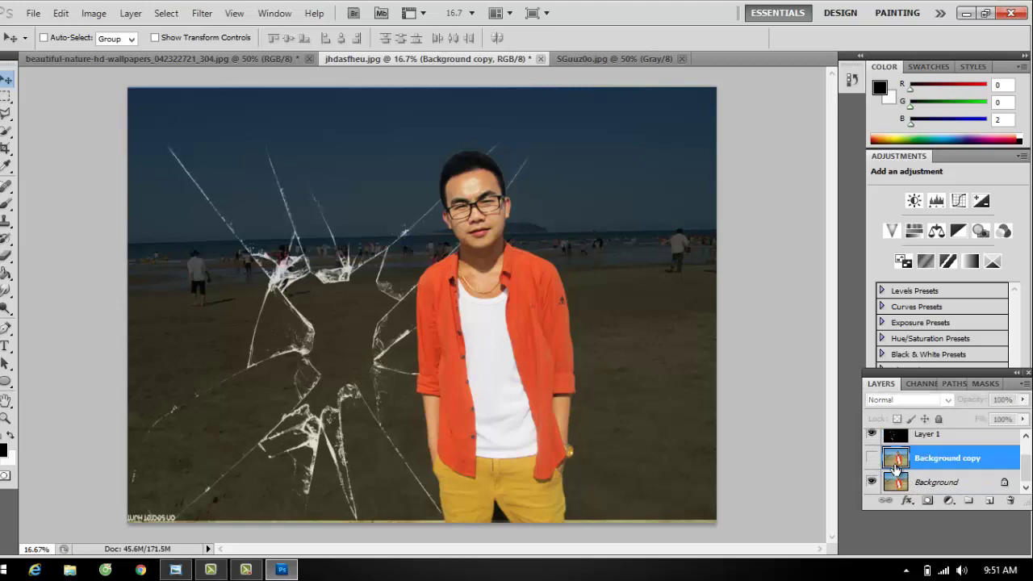
pyautogui.click(896, 482)
pyautogui.click(873, 481)
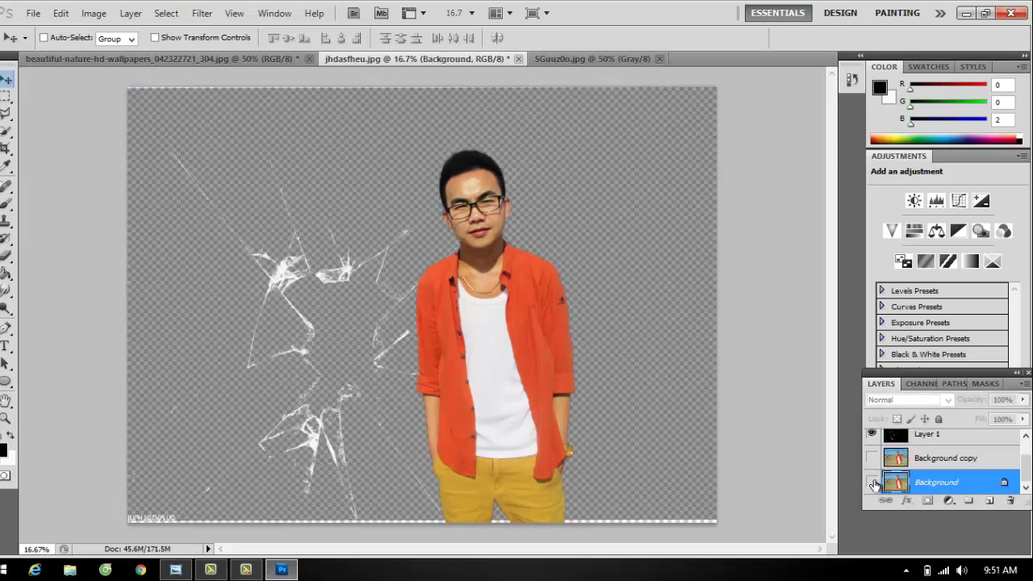
pyautogui.click(872, 481)
pyautogui.click(872, 482)
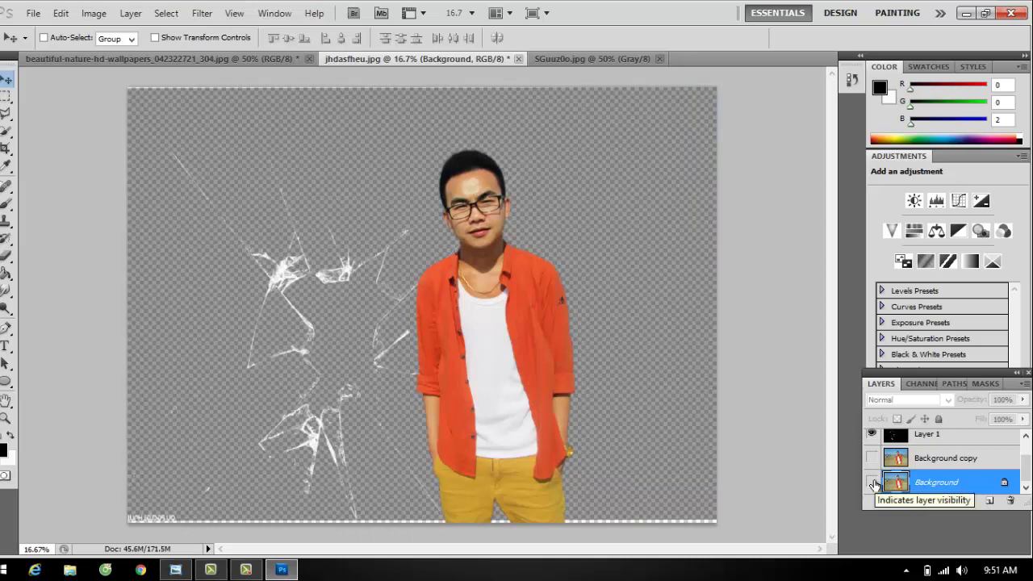
pyautogui.click(873, 482)
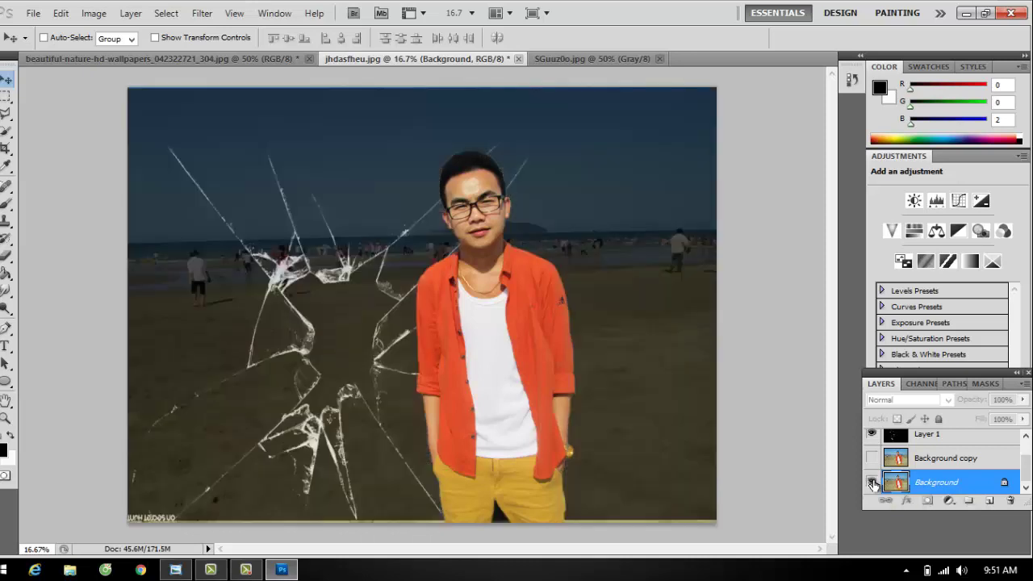
# Step: Save the composite as a JPEG copy named sfyue on the Desktop, with Maximum quality 12 and the Progressive format option
pyautogui.click(33, 14)
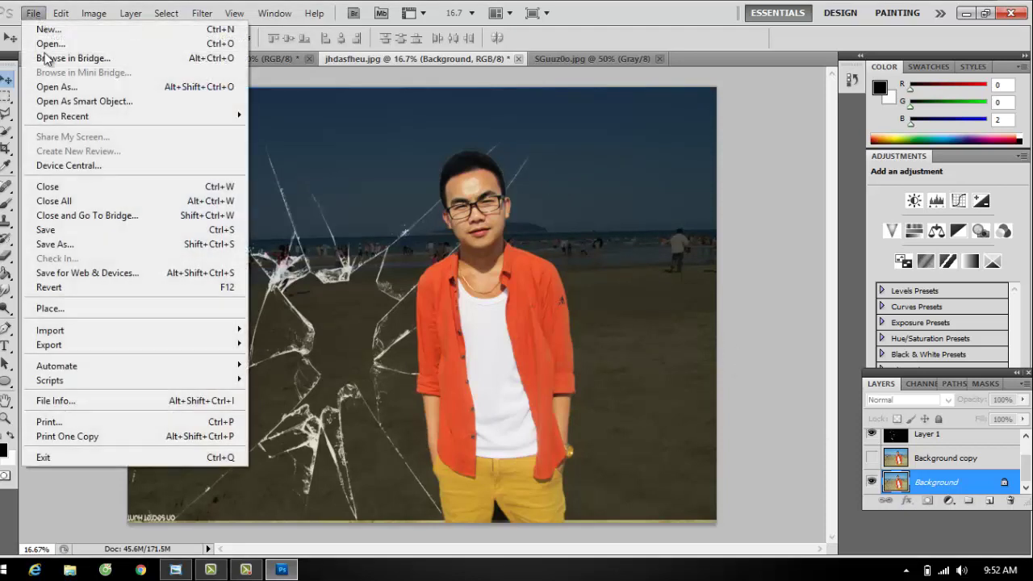
pyautogui.click(103, 254)
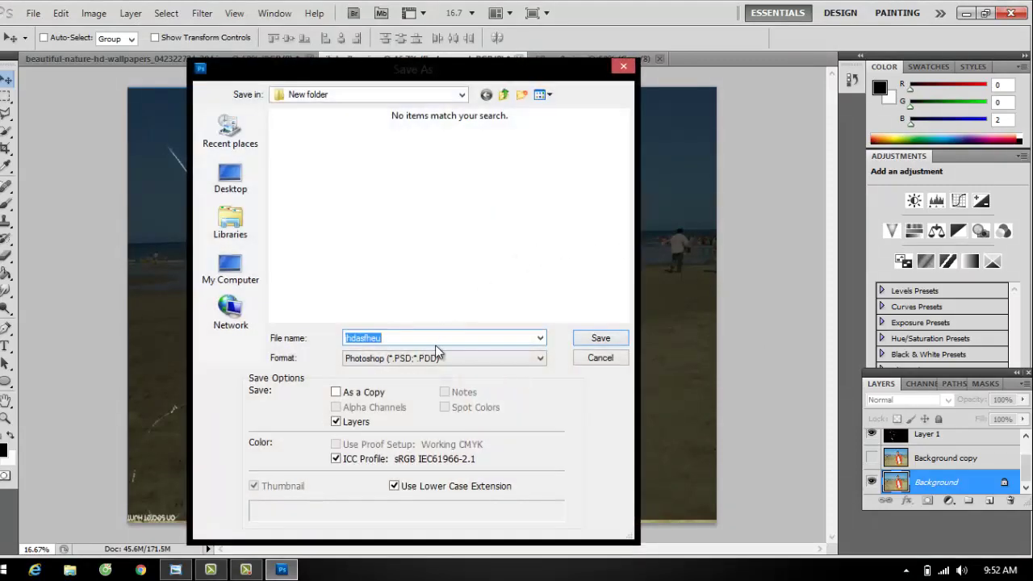
pyautogui.write('sfyue')
pyautogui.click(387, 359)
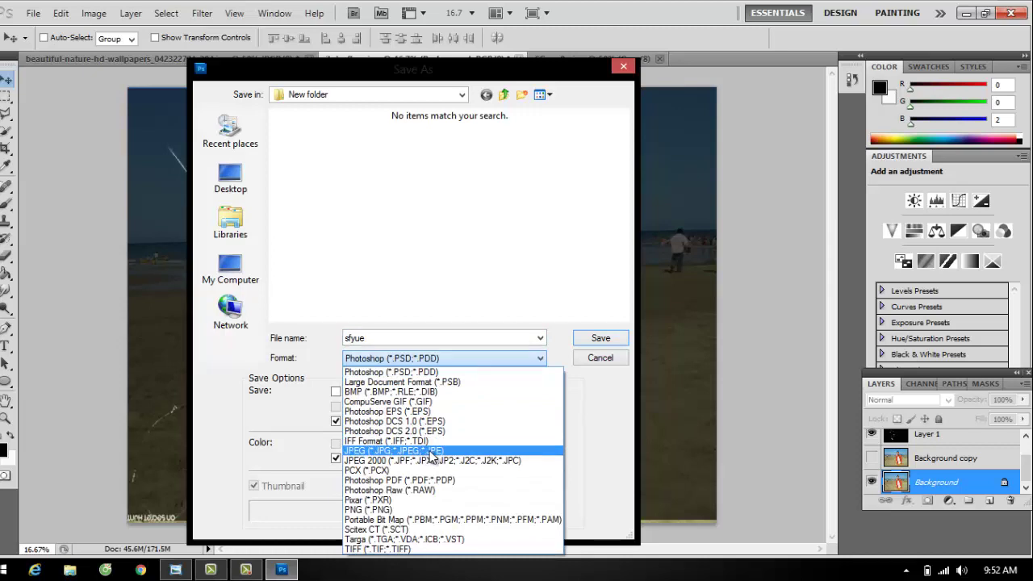
pyautogui.click(433, 451)
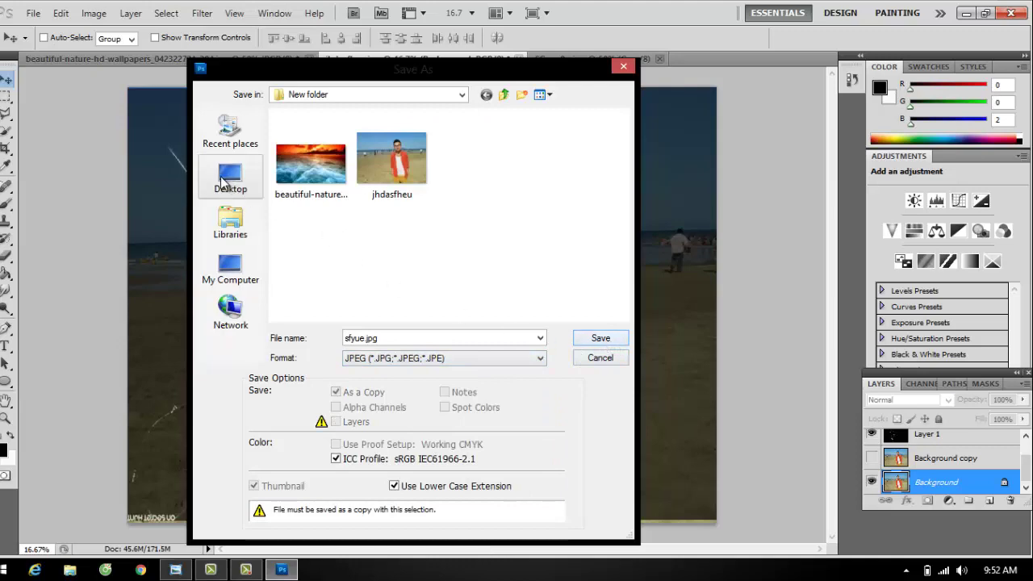
pyautogui.click(230, 178)
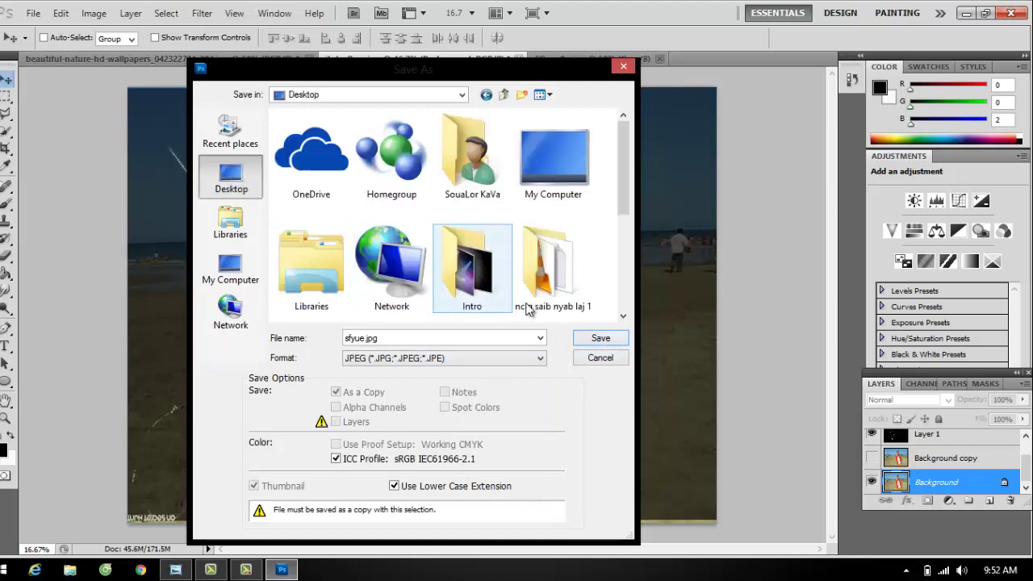
pyautogui.click(600, 339)
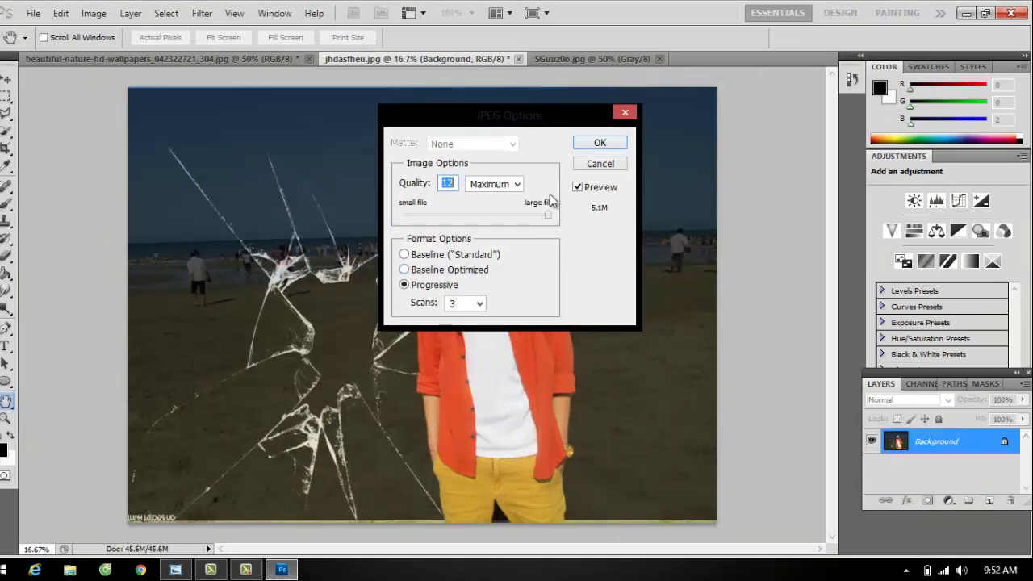
pyautogui.click(611, 147)
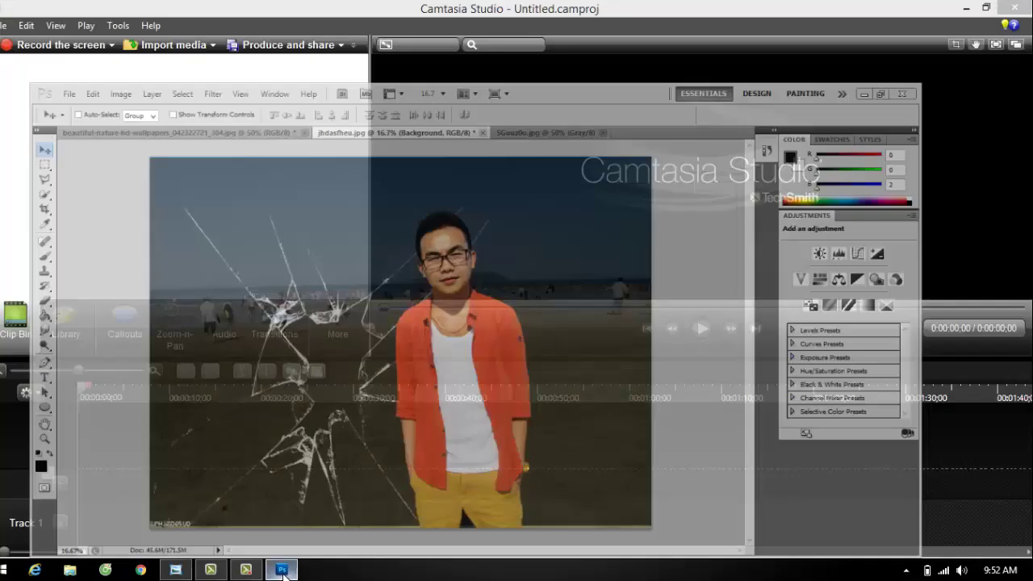
# Step: Switch to the desktop, refresh it, and inspect the exported sfyue image in Windows Photo Viewer before closing it
pyautogui.click(211, 570)
pyautogui.click(244, 572)
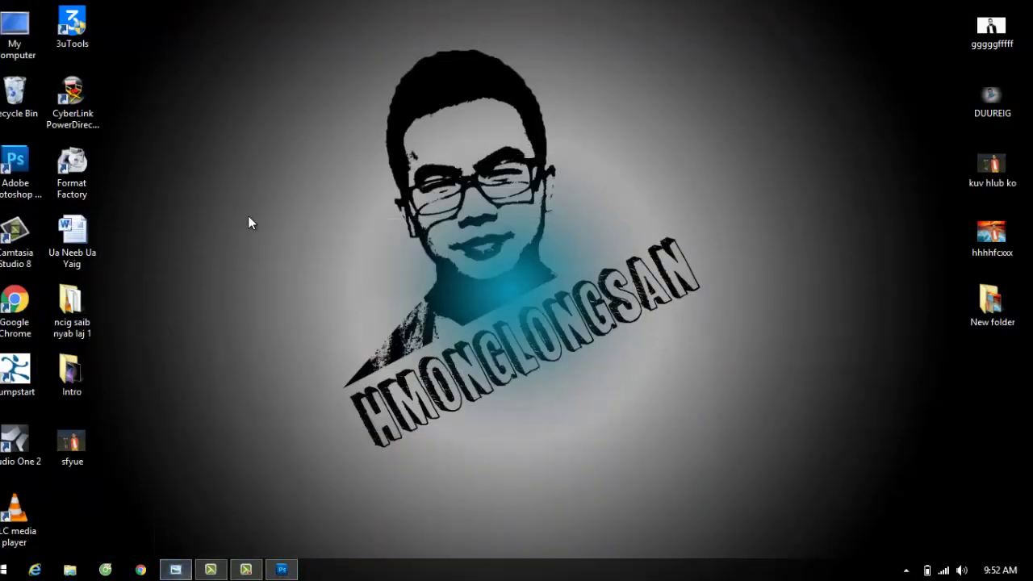
pyautogui.rightClick(247, 179)
pyautogui.click(278, 222)
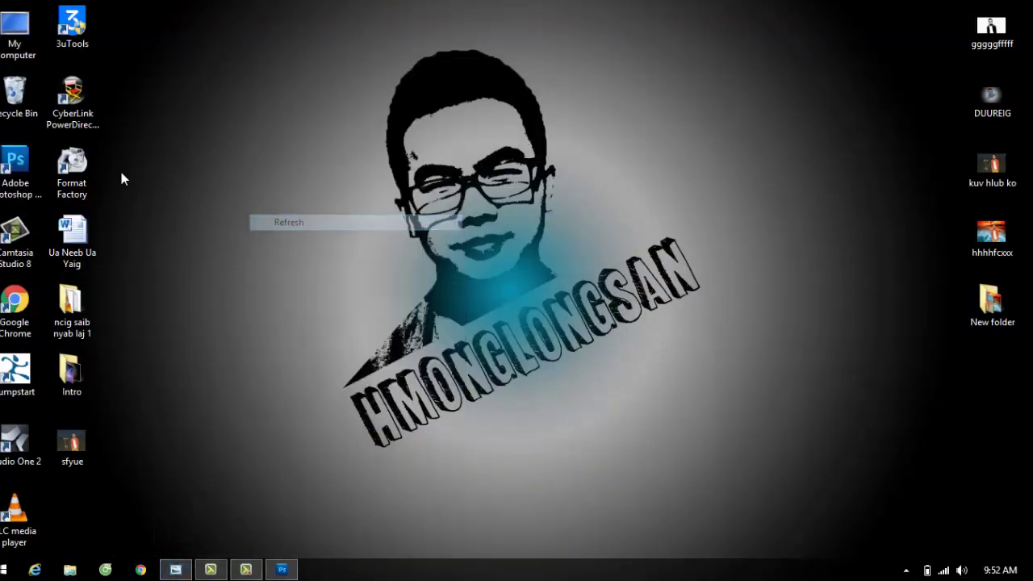
pyautogui.doubleClick(74, 443)
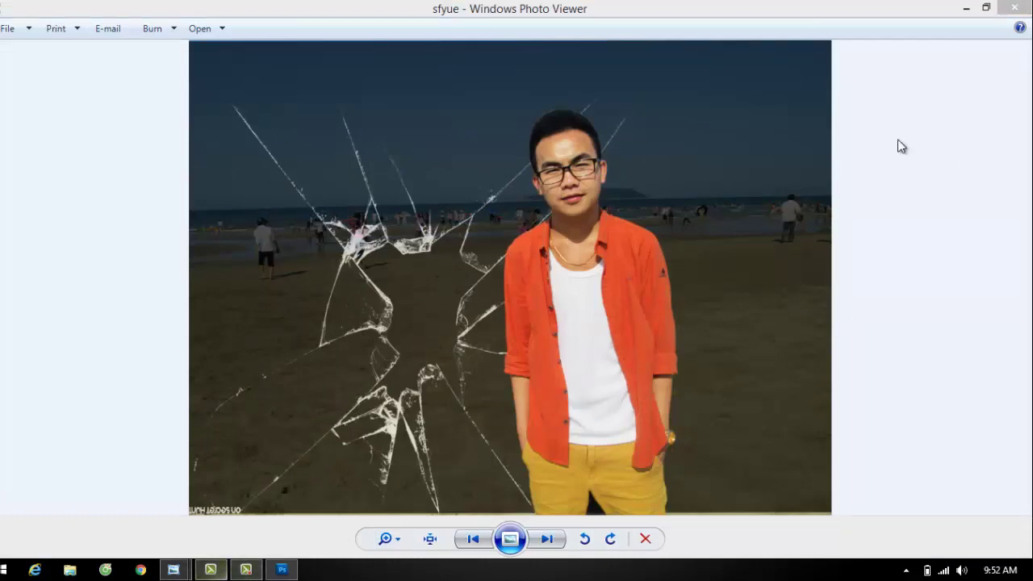
pyautogui.click(1011, 8)
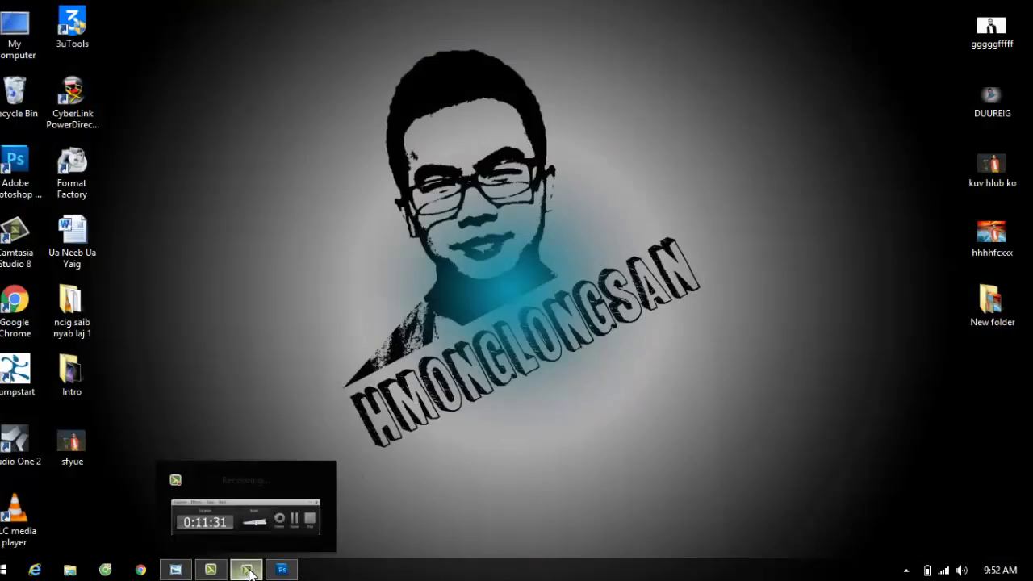
pyautogui.click(248, 571)
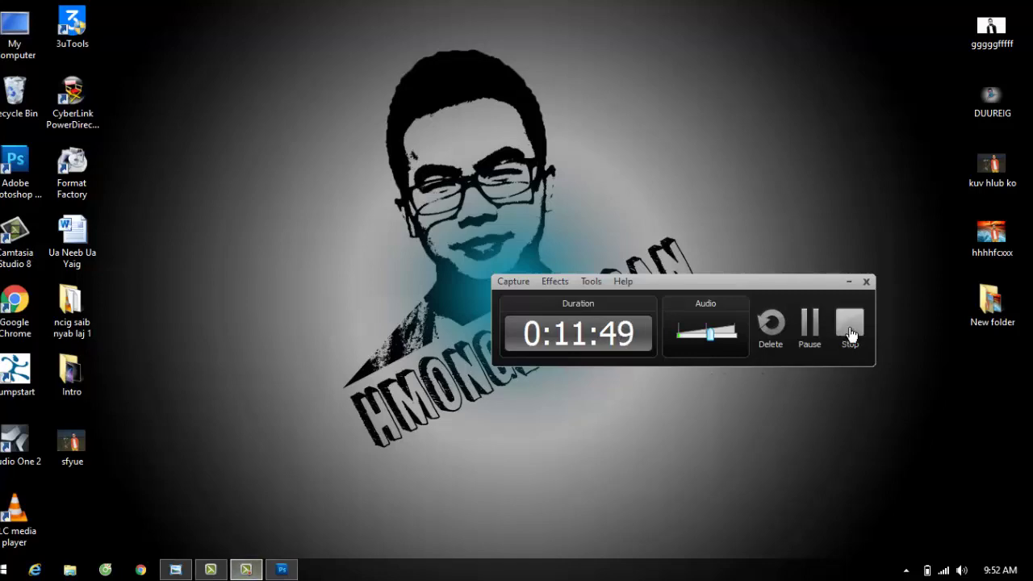
pyautogui.click(850, 333)
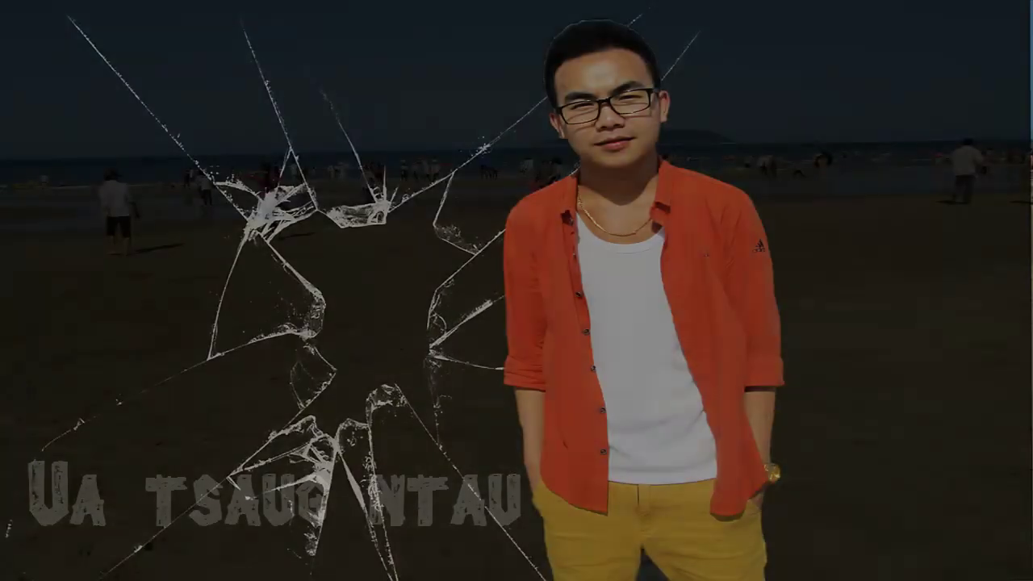